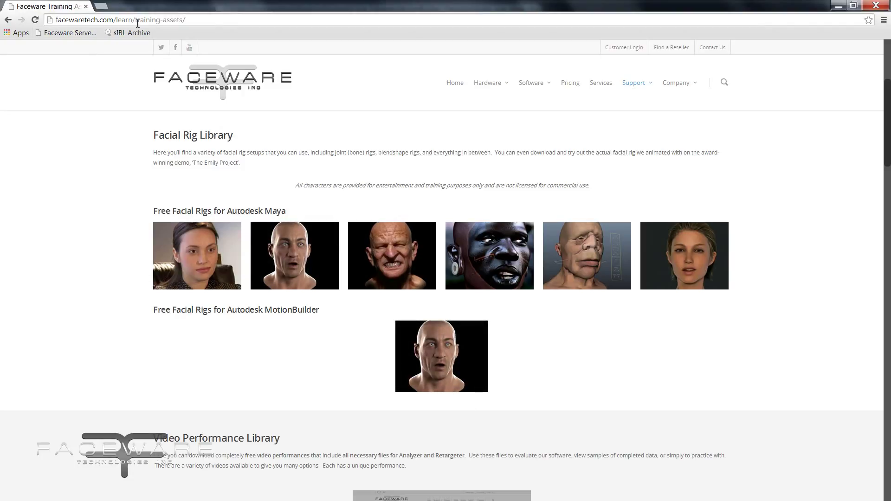
Step: Inspect the shape sliders of the head mesh, including Eyes_Look_LeftShape and Eyes_Blink_LeftShape, and deselect the mesh
mouse_move(636, 84)
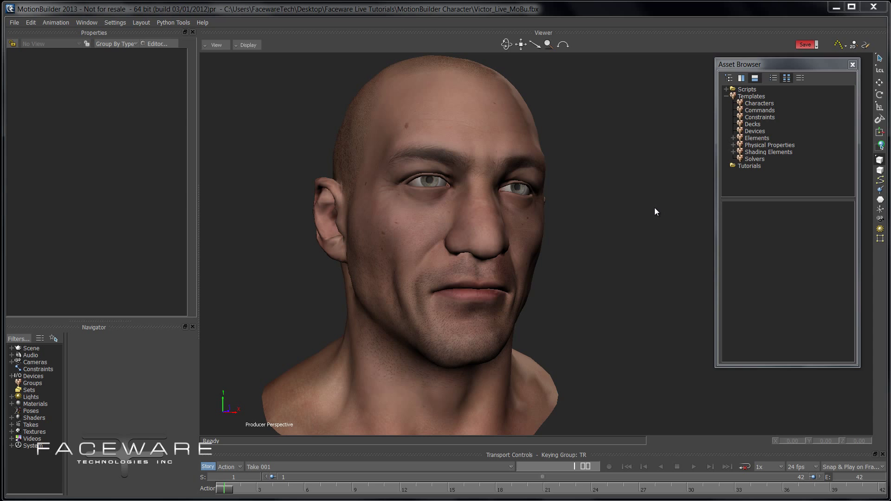
left_click(463, 144)
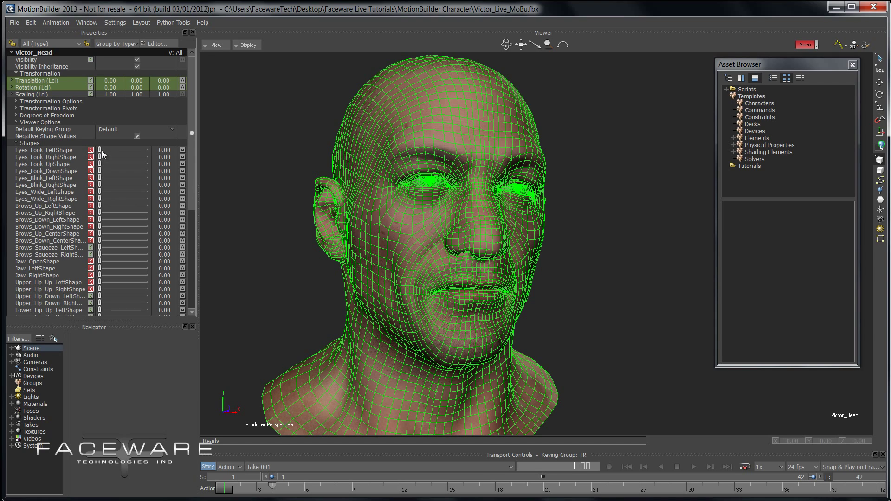
left_click_drag(101, 152, 72, 154)
mouse_move(100, 181)
left_mouse_down()
mouse_move(184, 177)
mouse_move(88, 181)
mouse_move(157, 175)
mouse_move(94, 185)
left_mouse_up()
left_click(617, 259)
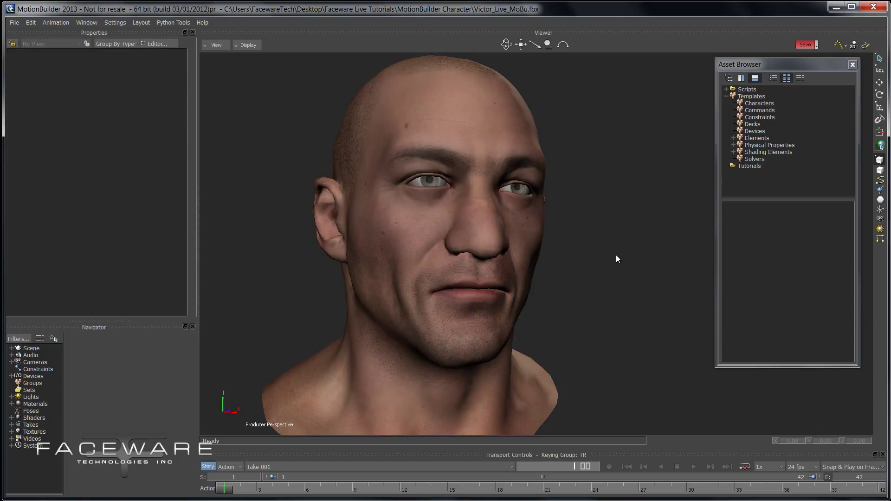
Step: Add a Faceware Character Setup device to the scene from the Devices templates
left_click(755, 131)
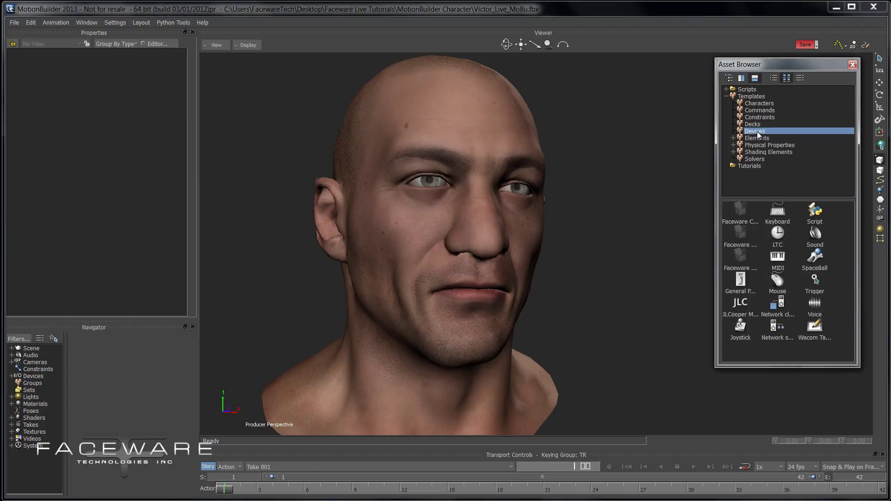
left_click(745, 212)
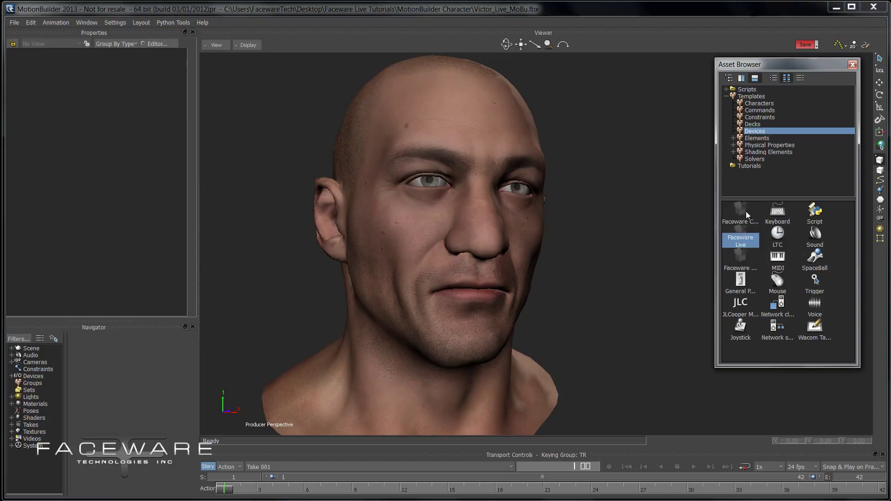
left_click(750, 242)
left_click(737, 214)
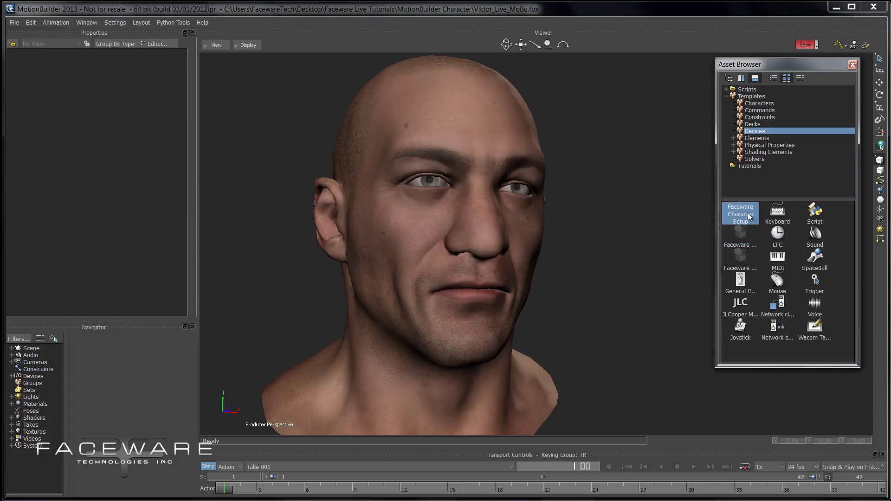
left_click(745, 260)
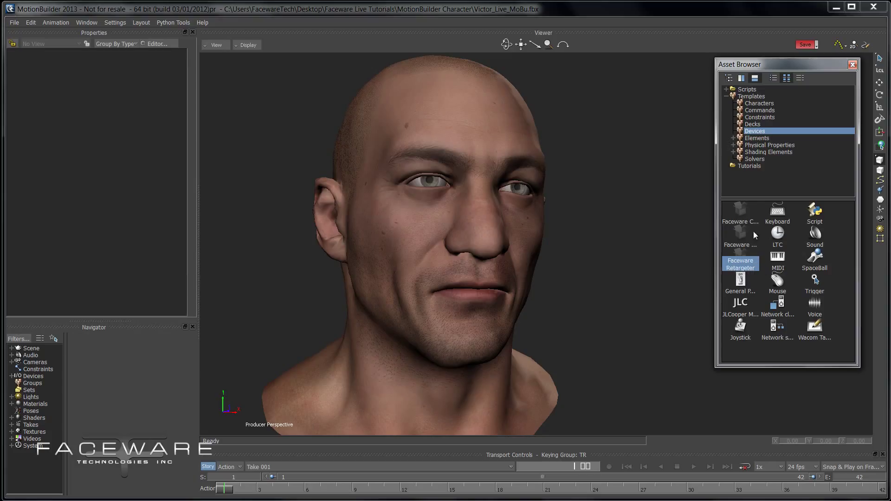
left_click(746, 219)
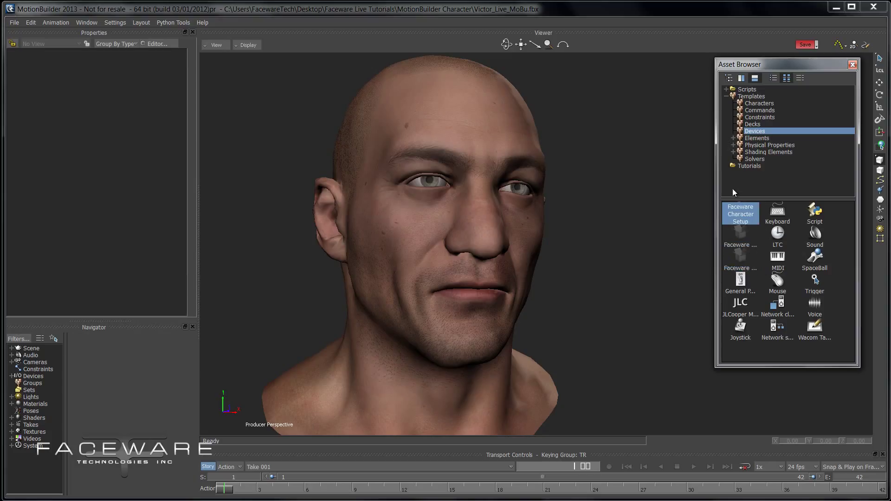
left_click_drag(743, 215, 653, 223)
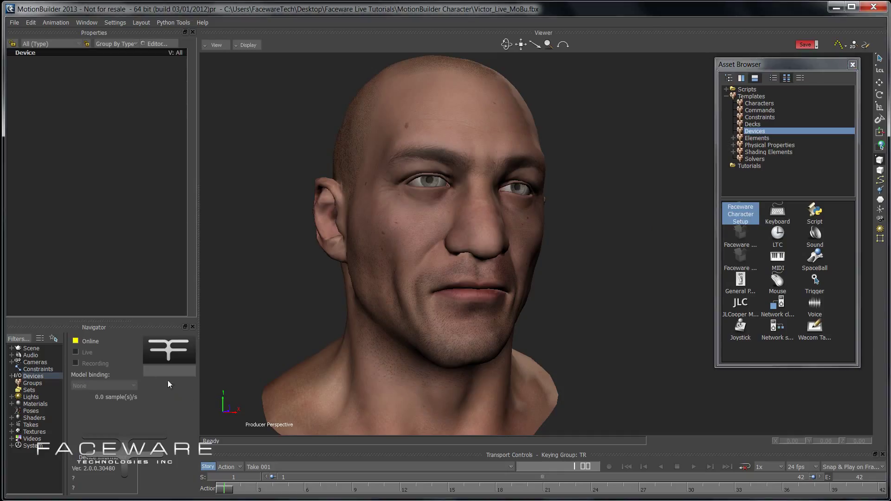
Step: Undock and widen the Navigator, and try to launch Character Setup from the Faceware device
left_click_drag(124, 328, 298, 277)
left_click_drag(377, 335, 578, 348)
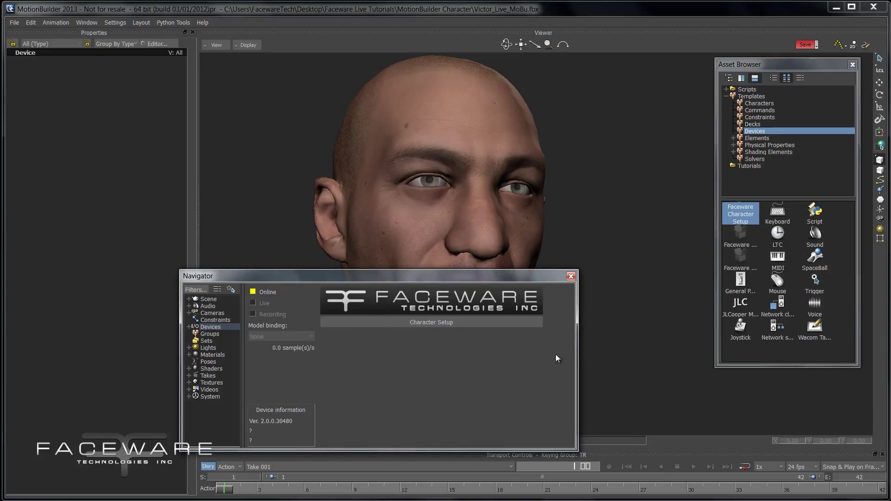
left_click(431, 319)
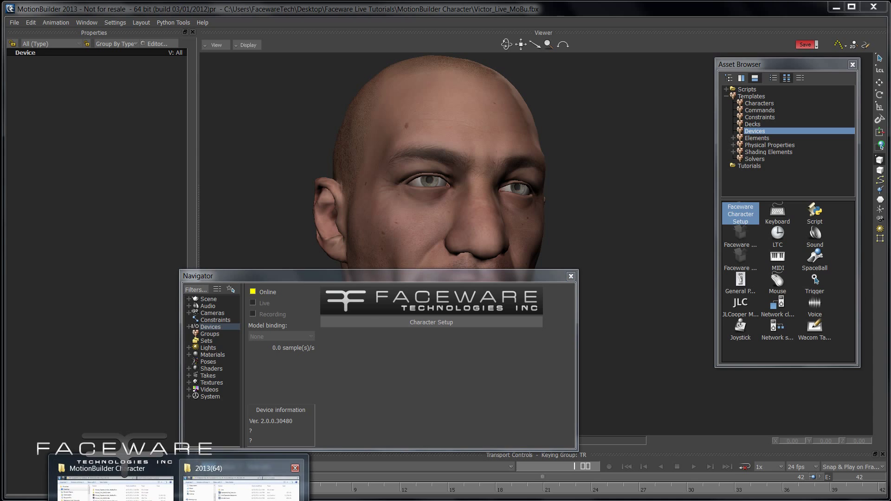
Step: Run LiveCharacterSetup.exe from the Faceware Live MotionBuilder 2013(64) program folder and move its window aside
left_click(222, 496)
left_click(392, 179)
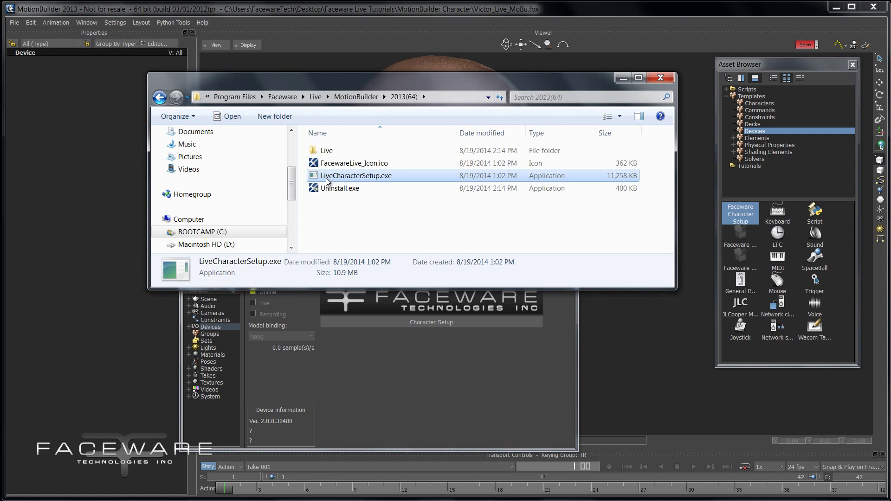
double_click(355, 177)
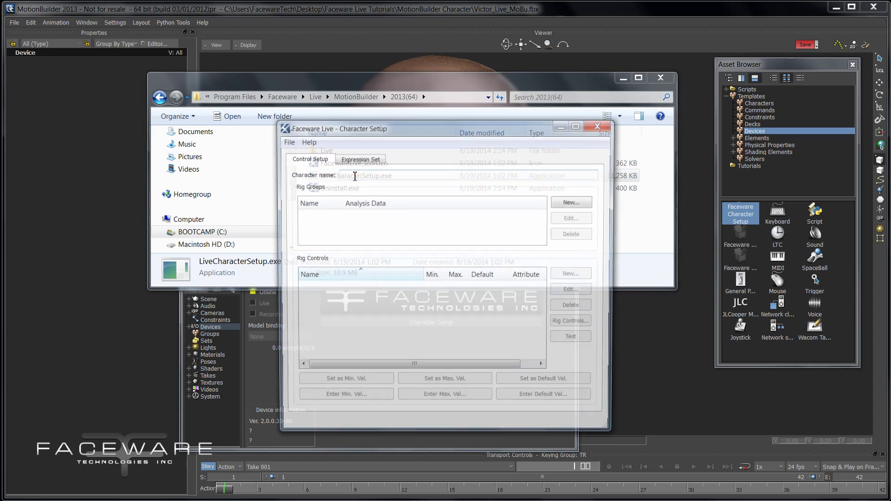
left_click_drag(488, 133, 256, 167)
Step: Close the floating Navigator and arrange the Character Setup window beside the fully visible head
left_click(571, 279)
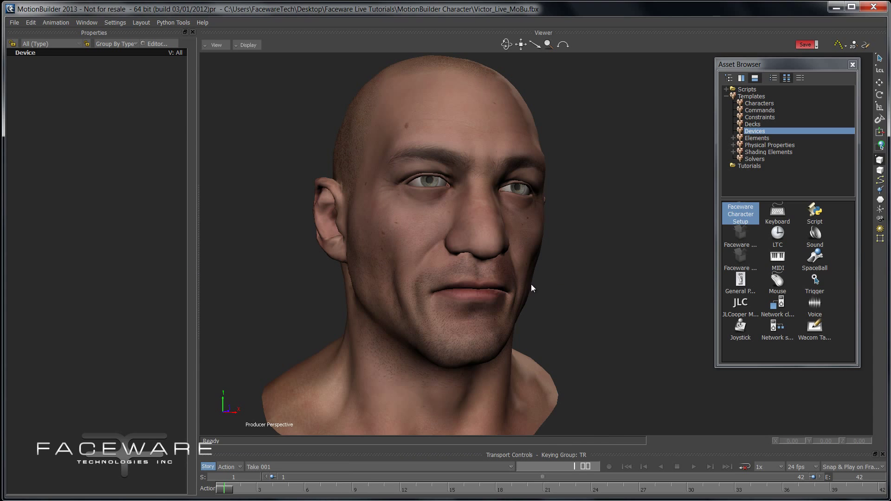
left_click_drag(531, 288, 418, 284)
key("alt+Tab")
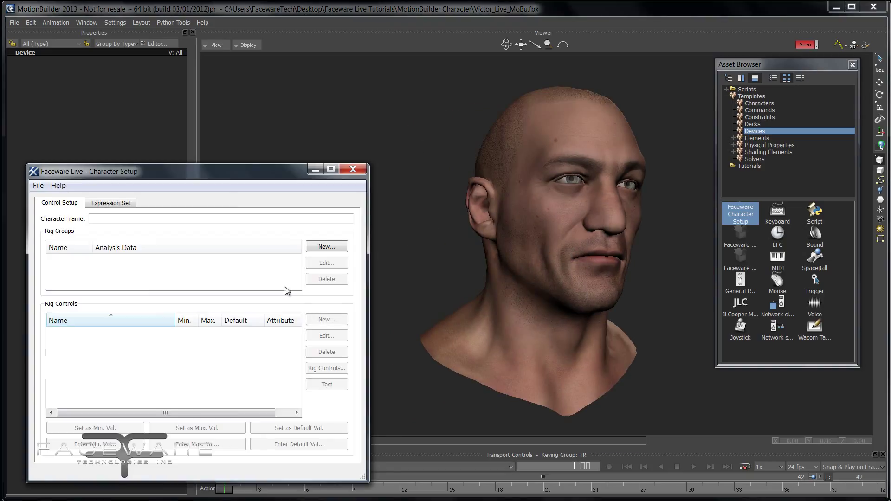
left_click_drag(225, 175, 247, 165)
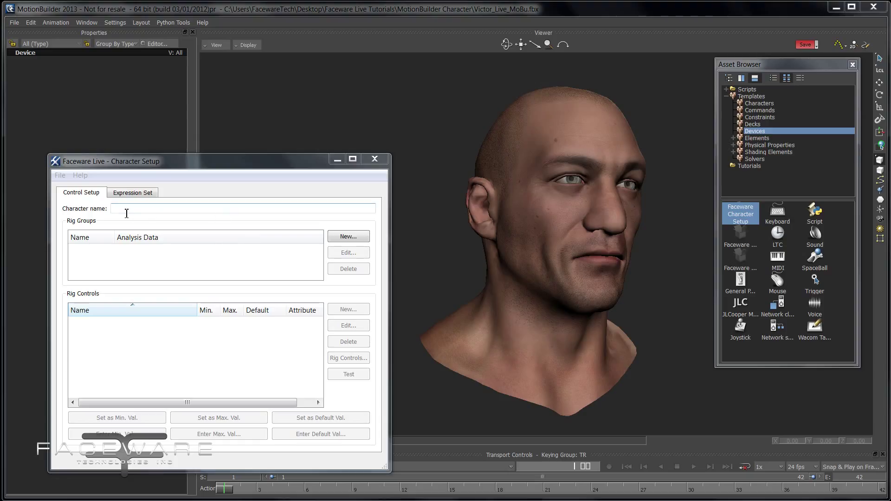
left_click_drag(149, 159, 143, 154)
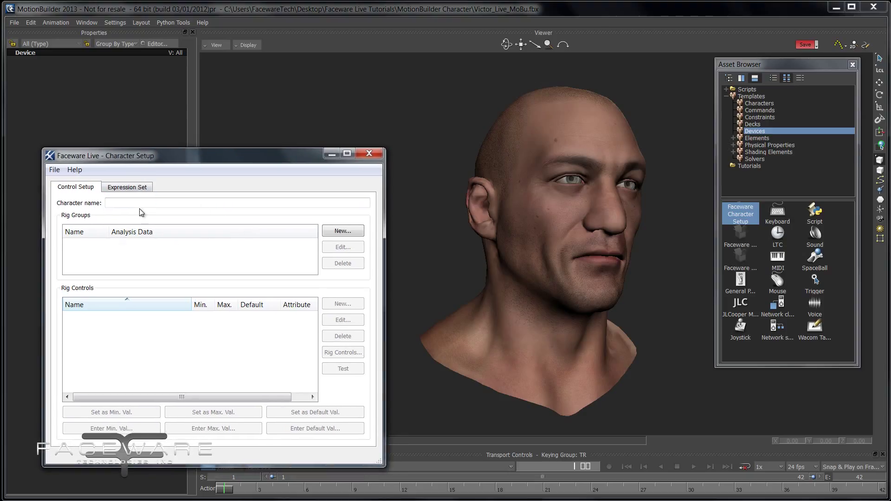
Step: Create a new character setup and go through its default rig groups
left_click(54, 170)
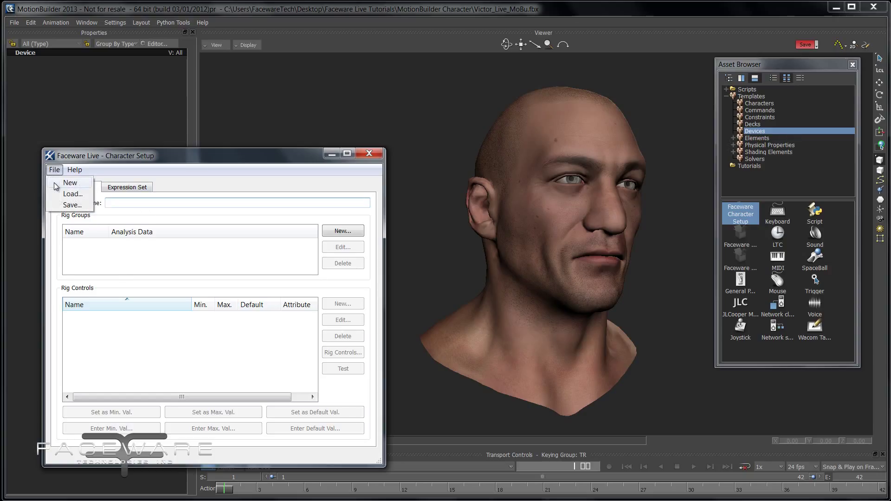
left_click(70, 183)
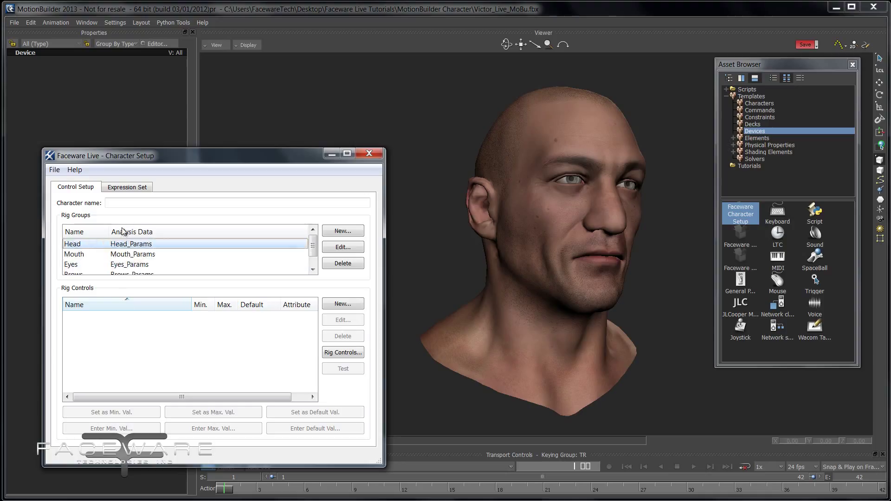
key("Up")
key("Up")
key("Up")
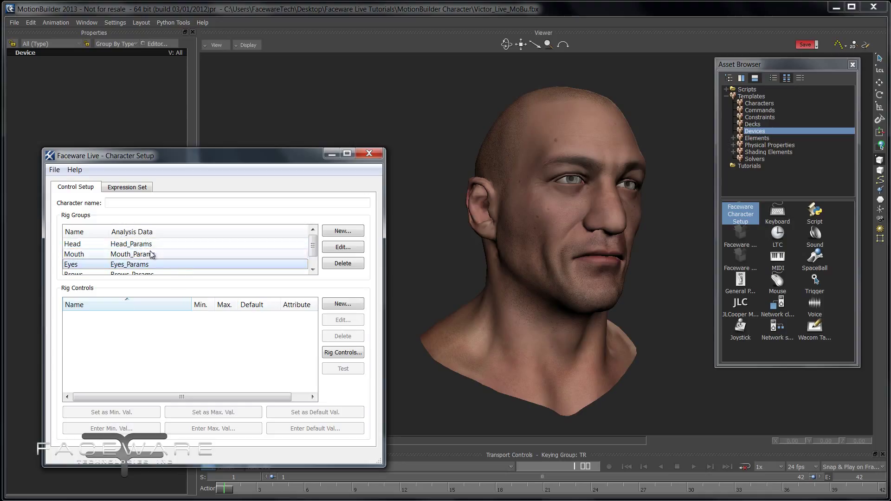
Step: Delete the default Head, Mouth, Eyes and Brows rig groups
left_click(340, 263)
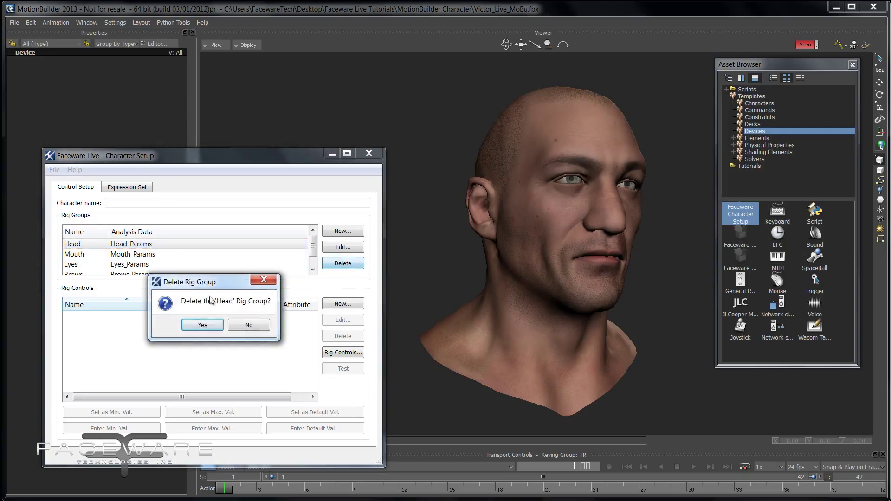
left_click(202, 325)
left_click(343, 263)
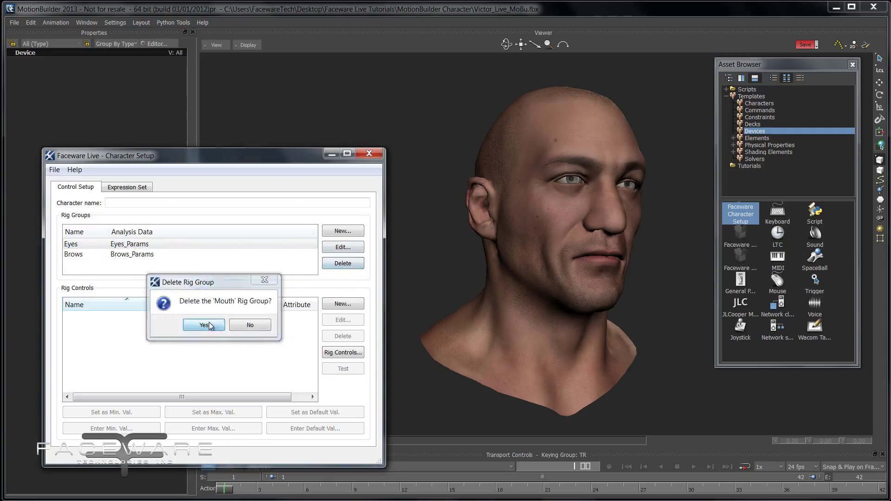
left_click(204, 324)
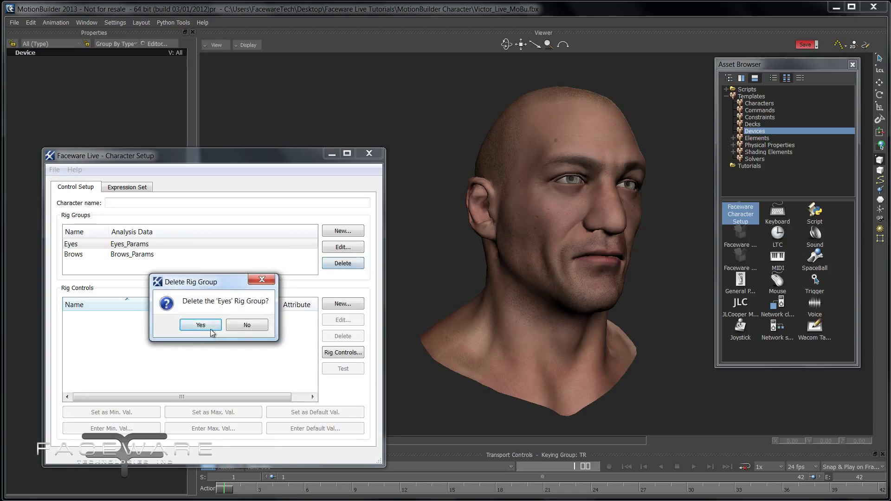
left_click(201, 325)
left_click(167, 249)
left_click(343, 264)
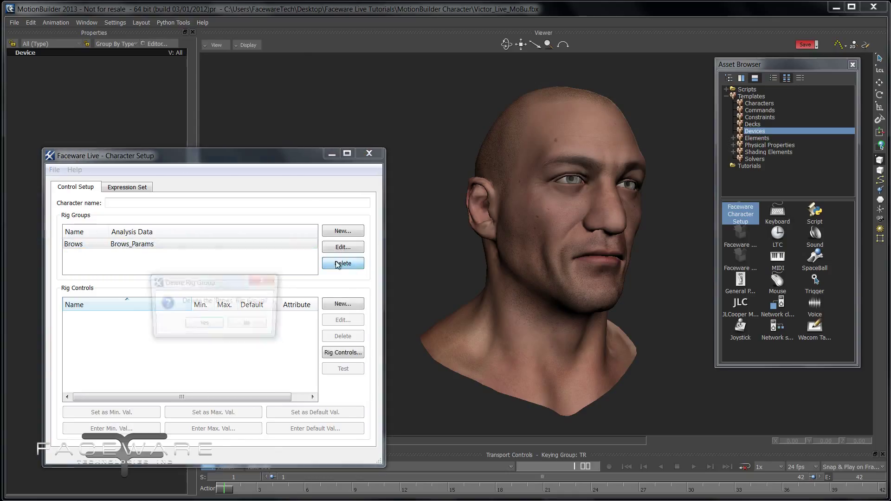
left_click(203, 325)
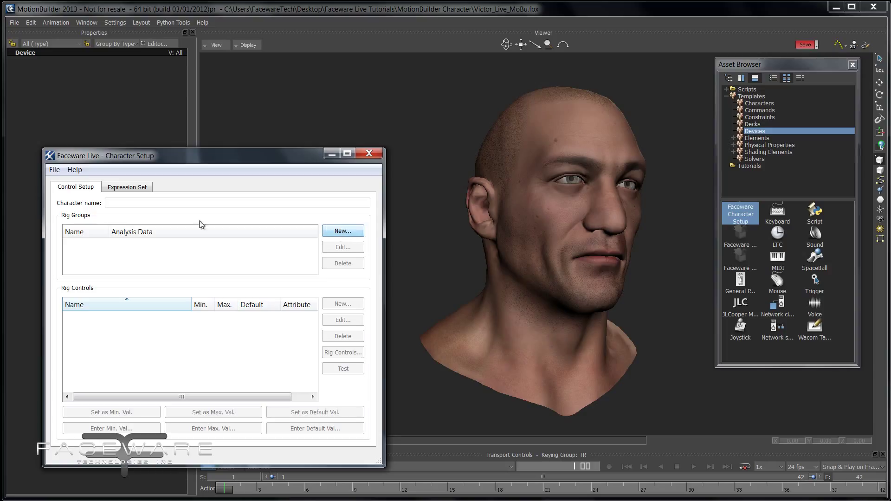
Step: Create a rig group named "Full Face" with Head_Params as its analysis data file
left_click(54, 170)
left_click(57, 181)
left_click(341, 232)
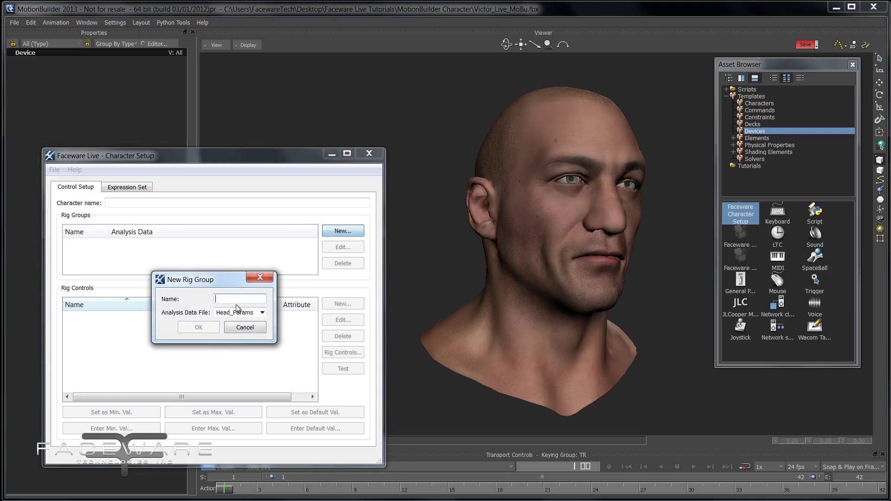
type("Ful")
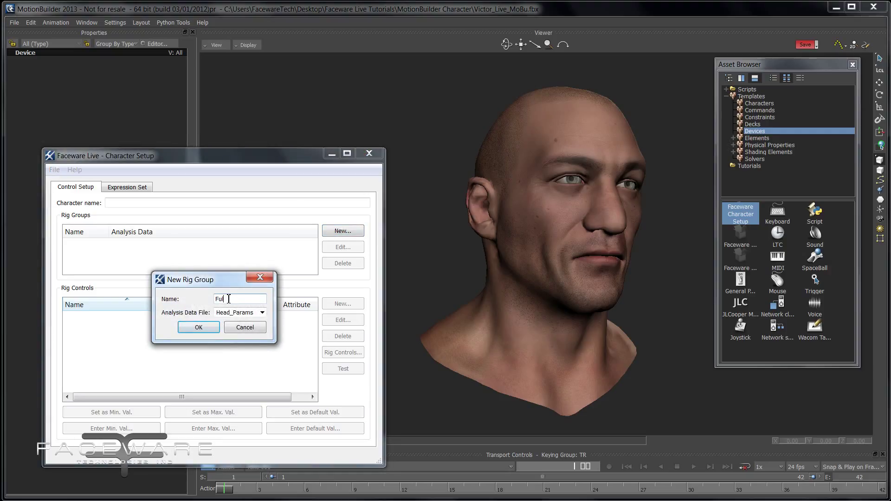
type("l Face")
left_click(199, 327)
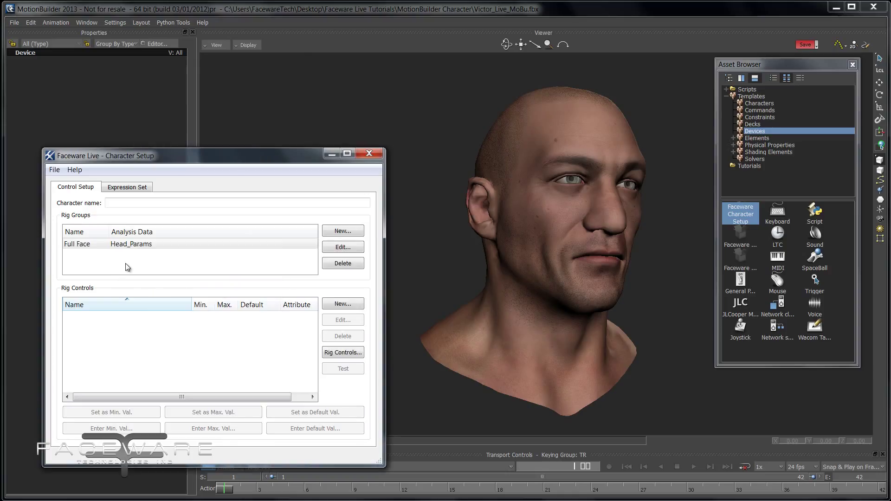
Step: Open the Rig Controls dialog for the Full Face group and select the head mesh in the viewer
left_click(100, 248)
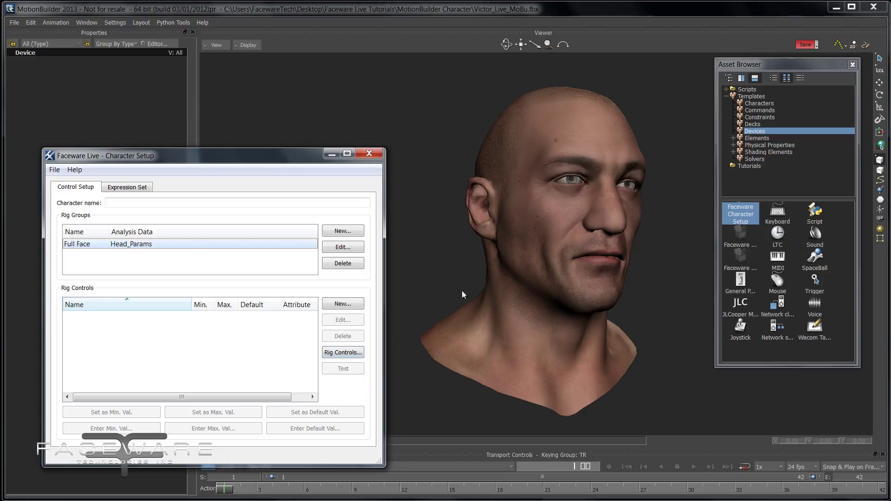
left_click(342, 354)
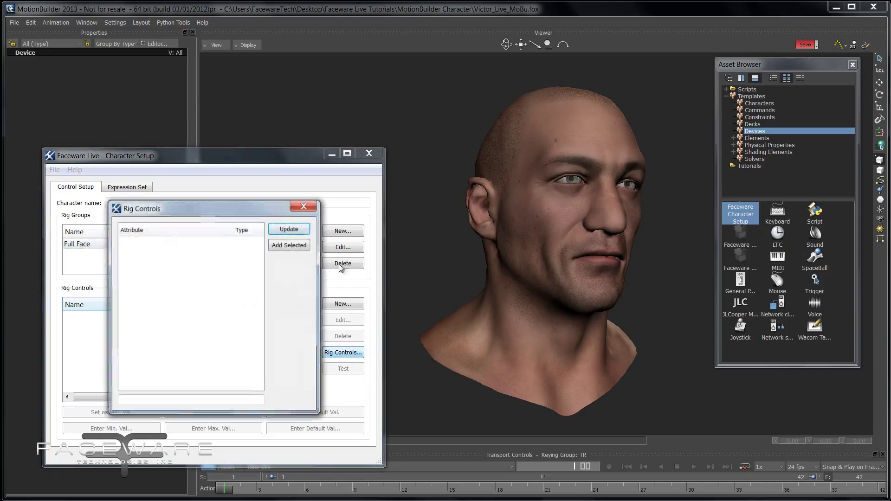
left_click(553, 148)
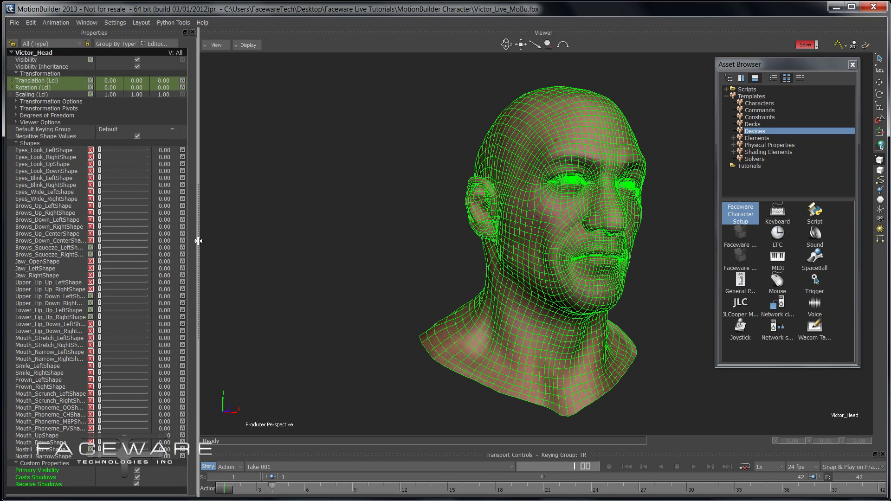
left_click_drag(203, 242, 208, 245)
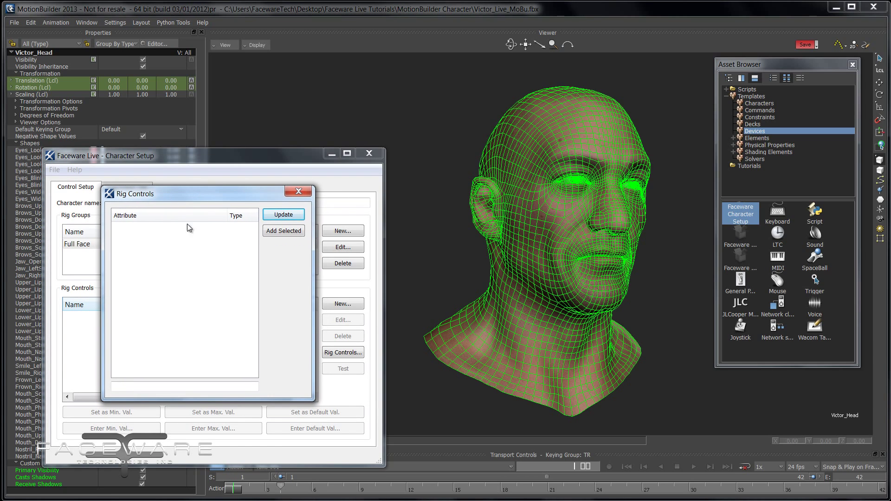
Step: Load the head's attributes into the Rig Controls dialog, select them all, and enlarge the dialog and its Attribute column
left_click(280, 217)
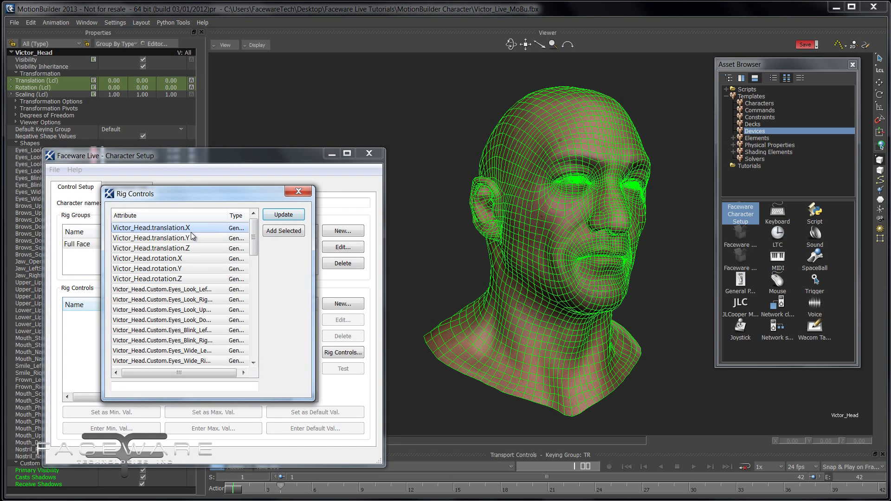
left_click(177, 361, "shift")
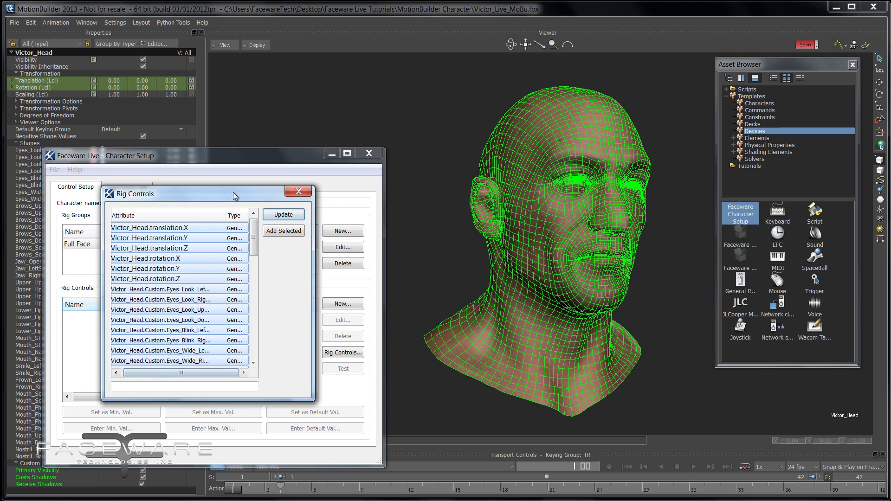
left_click_drag(233, 192, 233, 57)
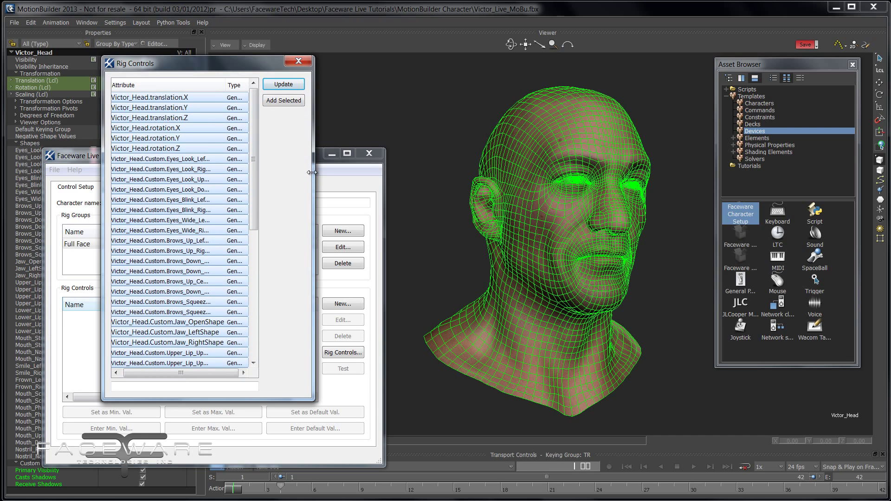
left_click_drag(311, 172, 370, 171)
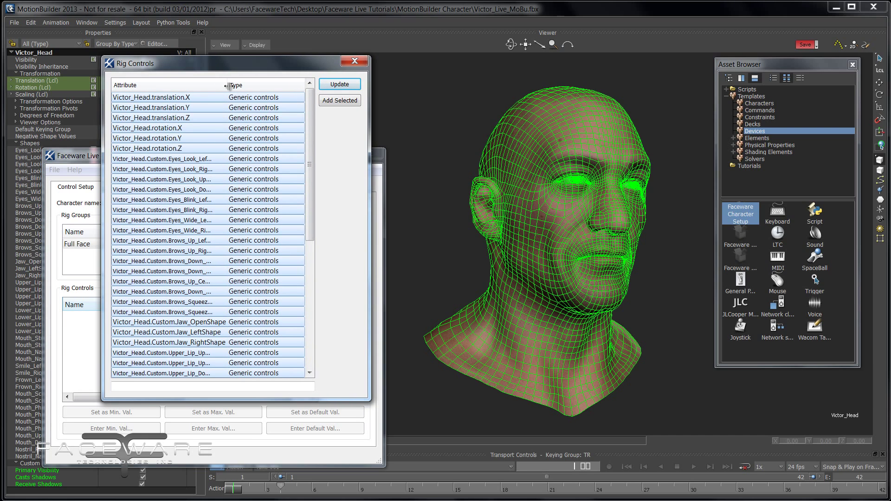
left_click_drag(229, 86, 271, 86)
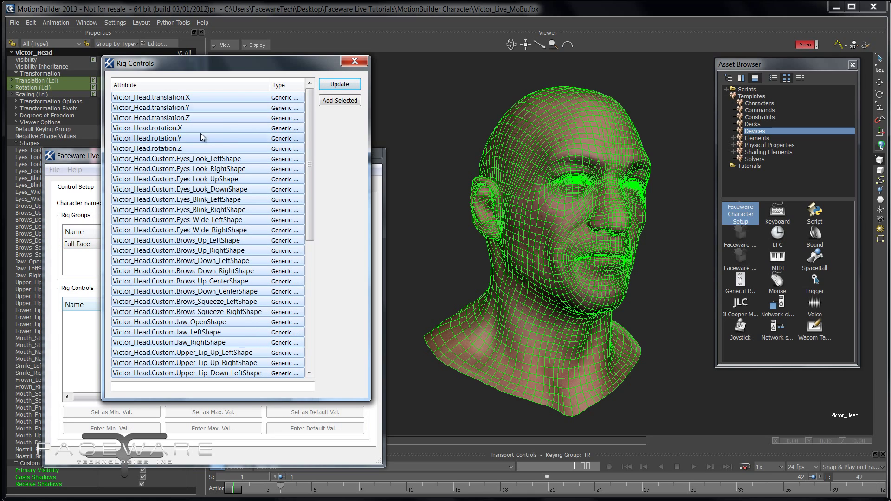
Step: Exclude the translation and rotation attributes from the selection and add the remaining shape attributes as rig controls
left_click_drag(198, 151, 175, 96, "ctrl")
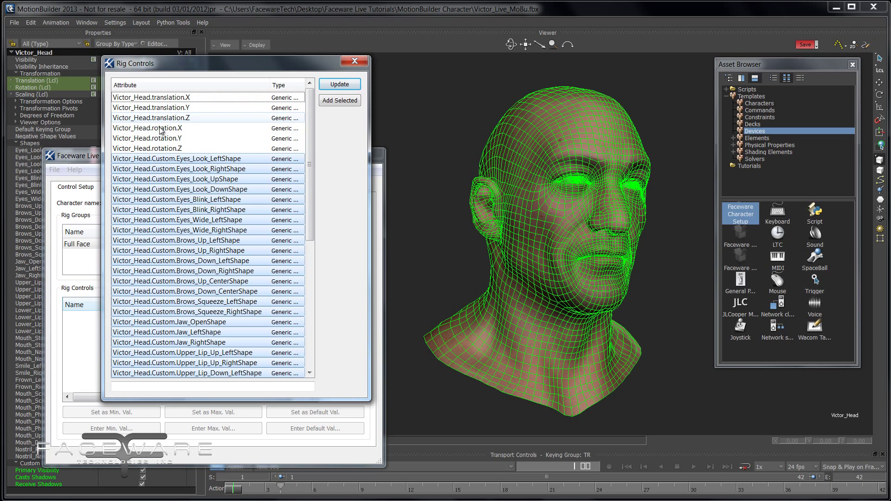
mouse_move(311, 163)
left_mouse_down()
mouse_move(309, 273)
mouse_move(309, 173)
left_mouse_up()
left_click(338, 101)
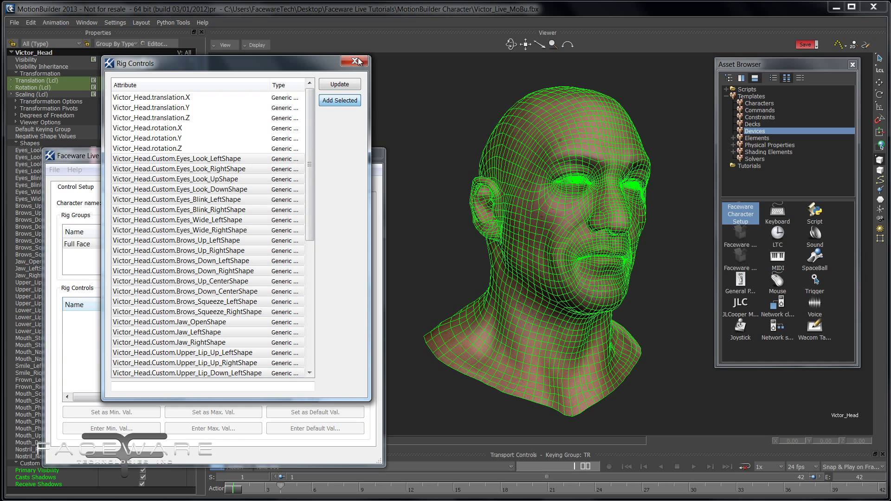
Step: Widen the rig controls' Name column and the Character Setup window to show the full control names and attributes
left_click(188, 337)
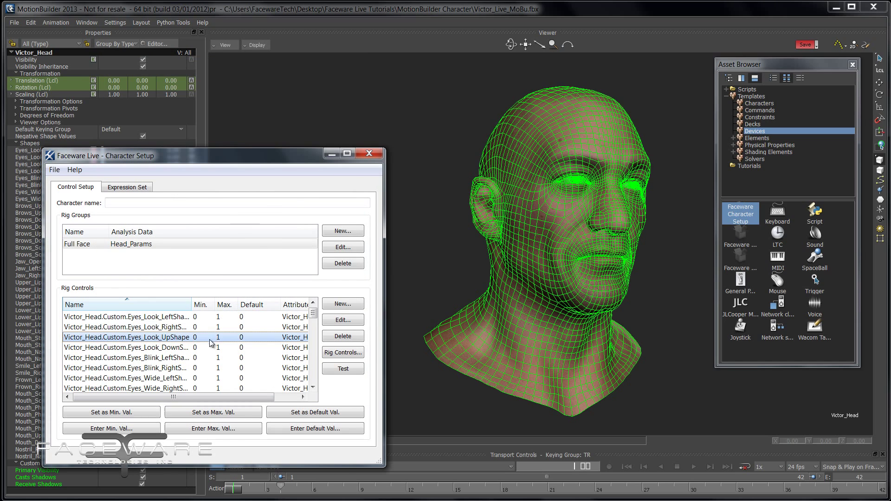
left_click_drag(190, 304, 207, 305)
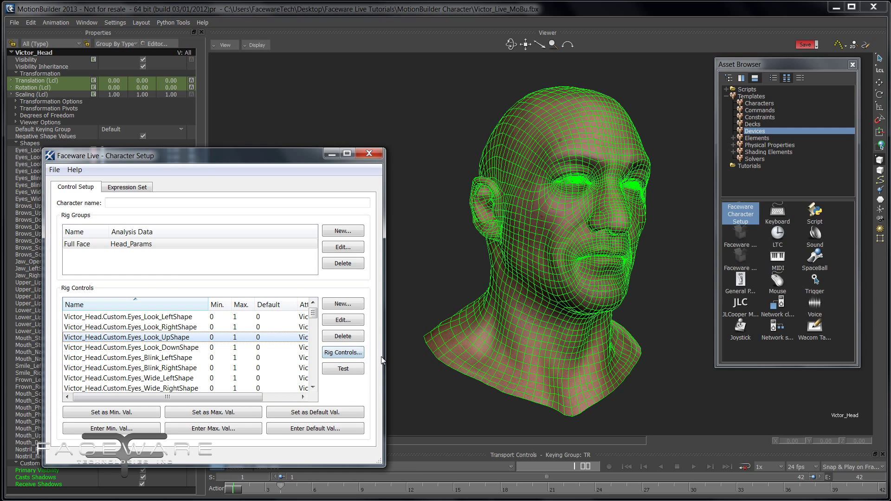
left_click_drag(384, 356, 439, 354)
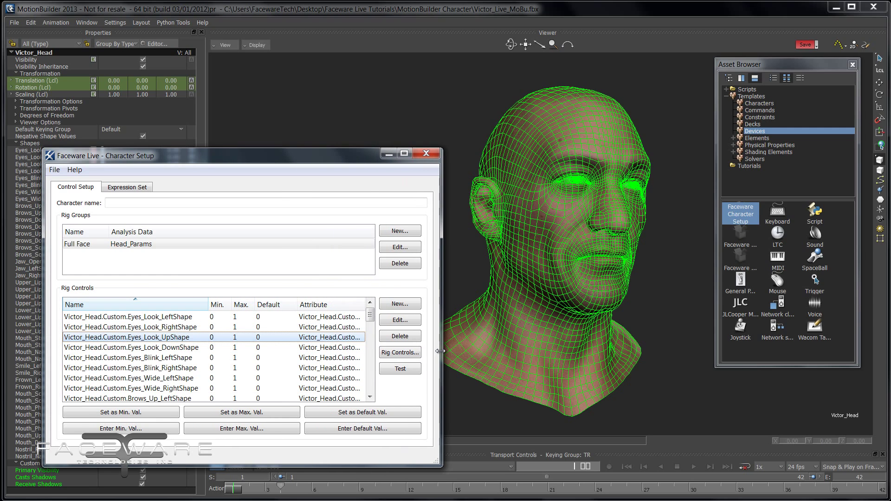
Step: Review the minimum, maximum and default values of the added rig controls
left_click(260, 320)
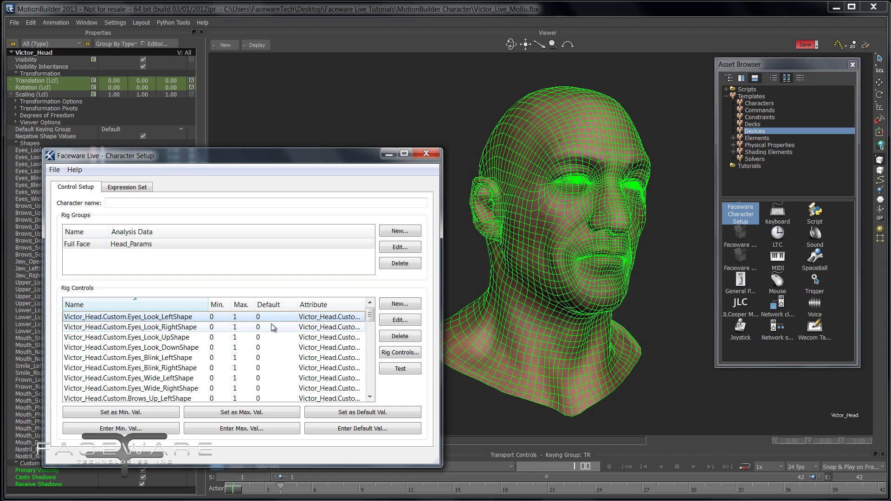
left_click_drag(273, 316, 274, 420)
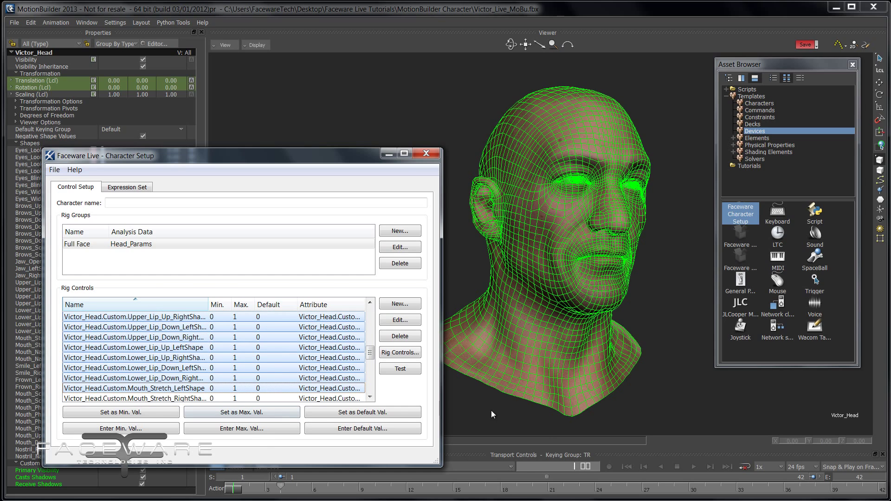
left_click(390, 413)
left_click(370, 303)
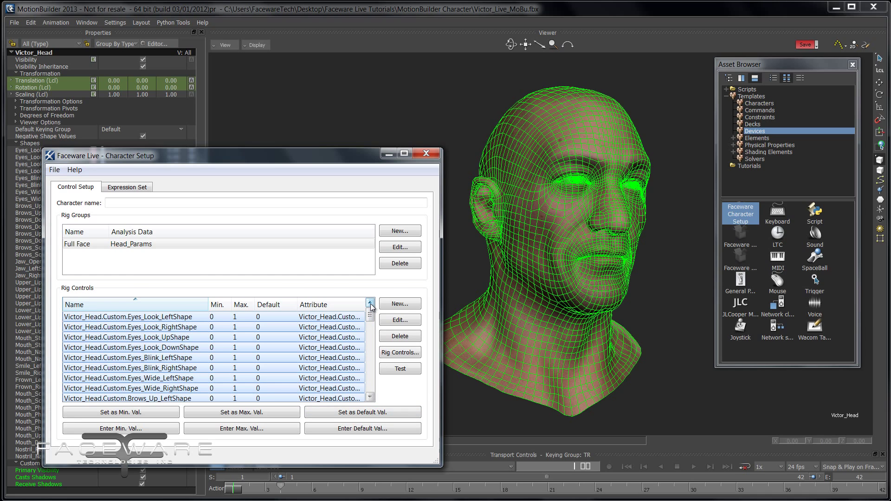
left_click(282, 326)
left_click(275, 314)
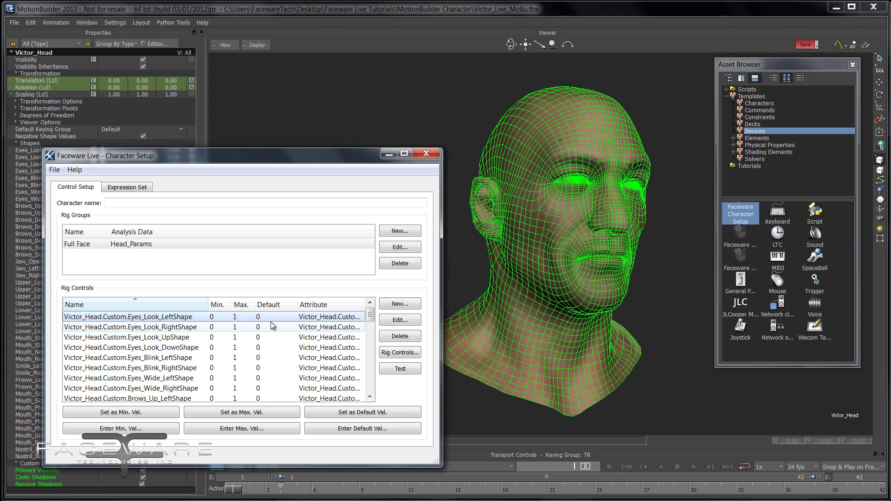
left_click_drag(271, 320, 273, 399)
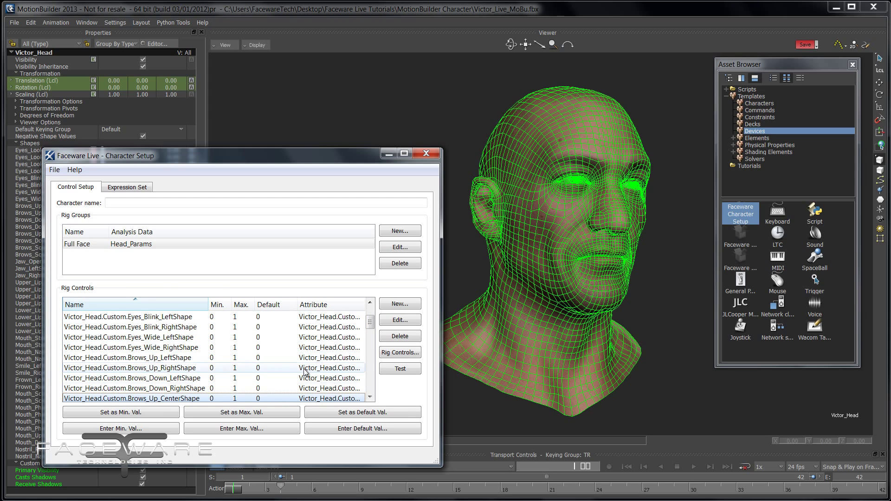
scroll(320, 324, "up", 2)
left_click(319, 317)
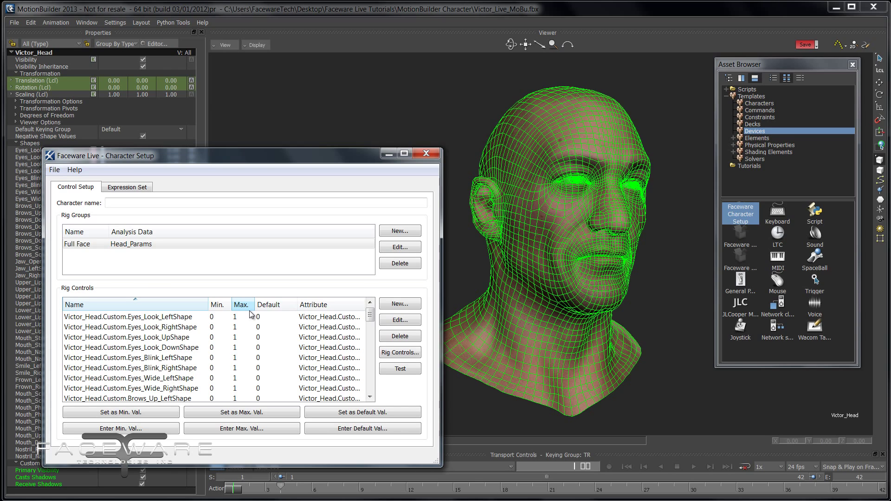
mouse_move(278, 317)
left_mouse_down()
mouse_move(281, 388)
mouse_move(280, 316)
left_mouse_up()
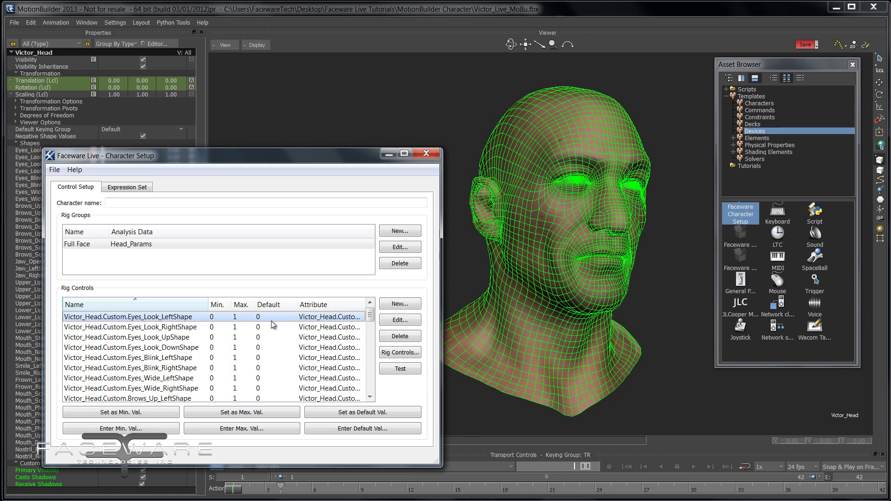
left_click(263, 349)
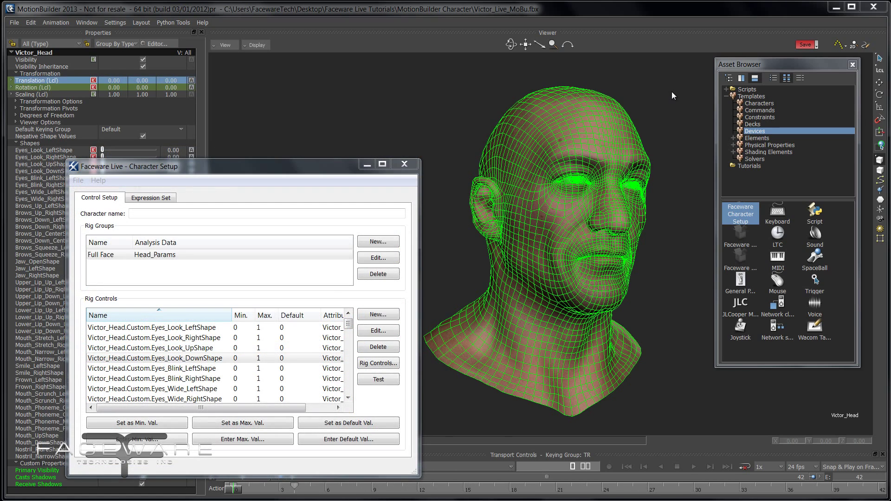
Step: Name the character Victor
left_click(316, 213)
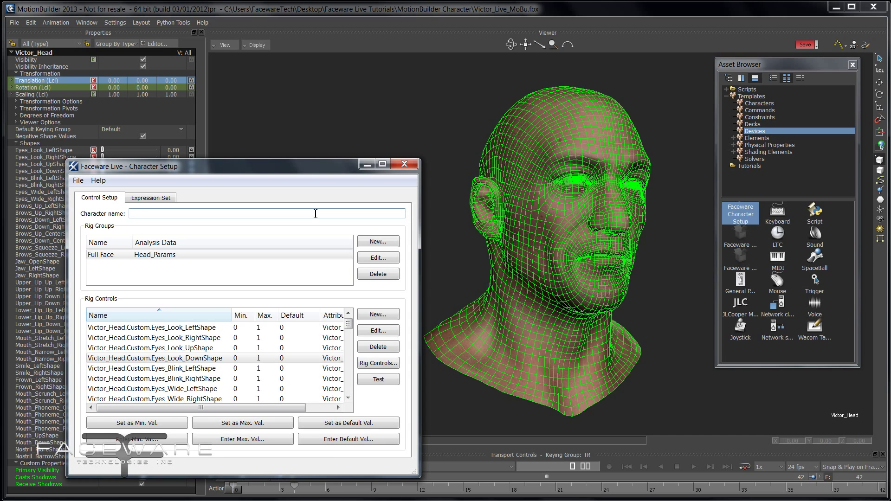
type("Victor")
left_click(78, 180)
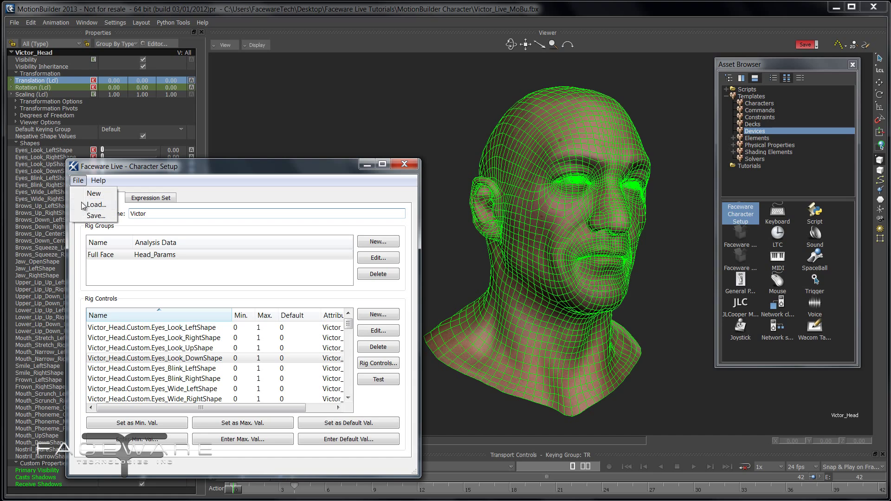
left_click(136, 170)
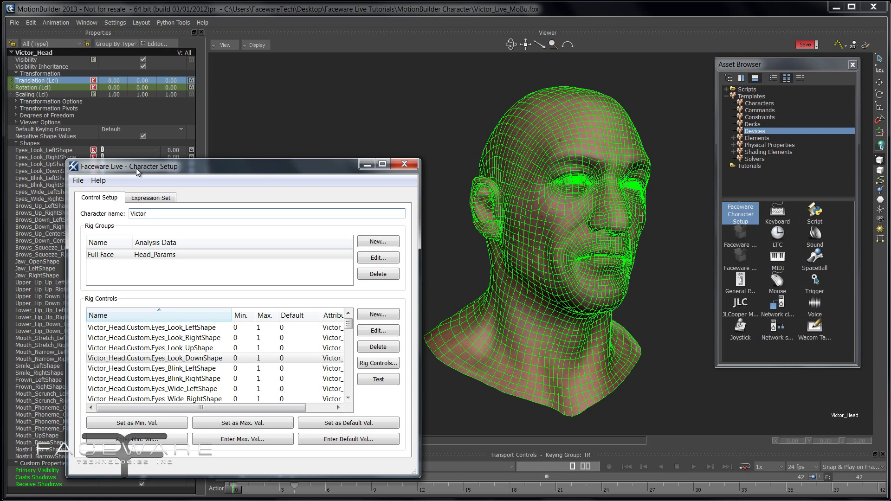
Step: Open the Expression Set and examine the reference poses from LOOK LEFT to Eyebrow Up - LEFT, returning to LOOK LEFT
left_click(169, 202)
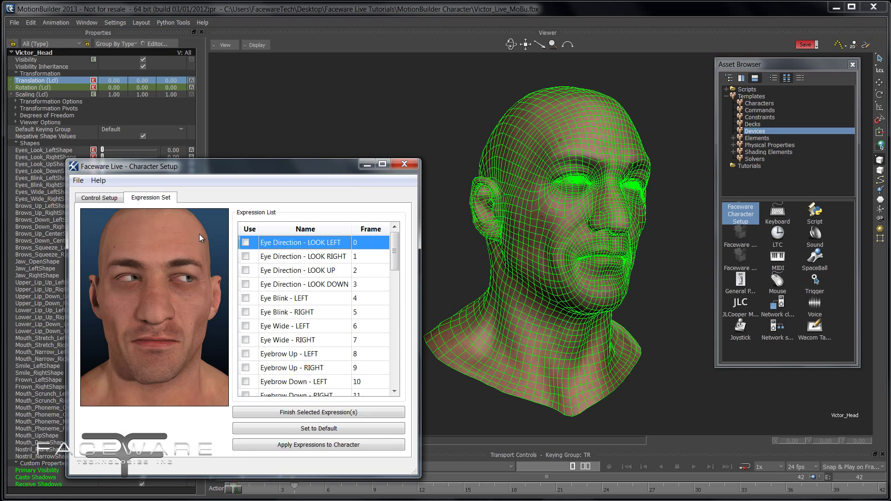
left_click(302, 259)
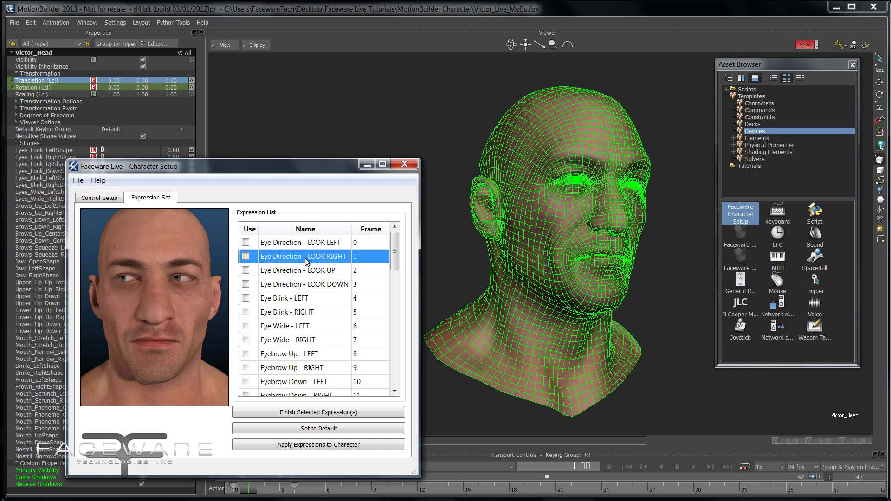
left_click(301, 273)
left_click(301, 285)
left_click(303, 299)
left_click(307, 313)
left_click(310, 327)
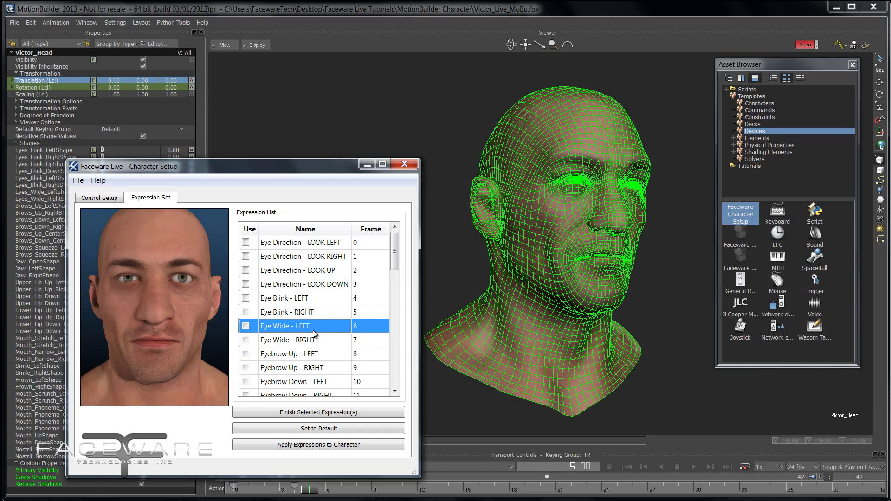
left_click(313, 341)
left_click(314, 353)
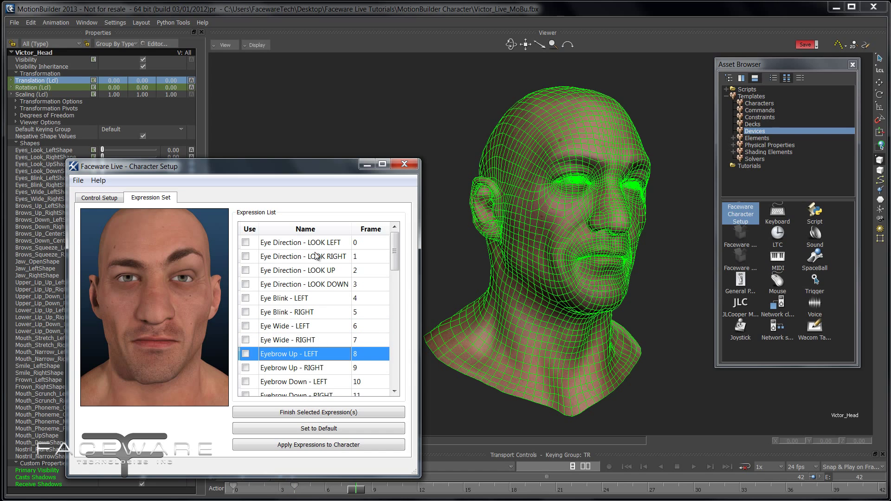
mouse_move(392, 260)
left_mouse_down()
mouse_move(398, 344)
mouse_move(395, 260)
left_mouse_up()
mouse_move(324, 245)
left_mouse_down()
mouse_move(319, 316)
mouse_move(325, 244)
left_mouse_up()
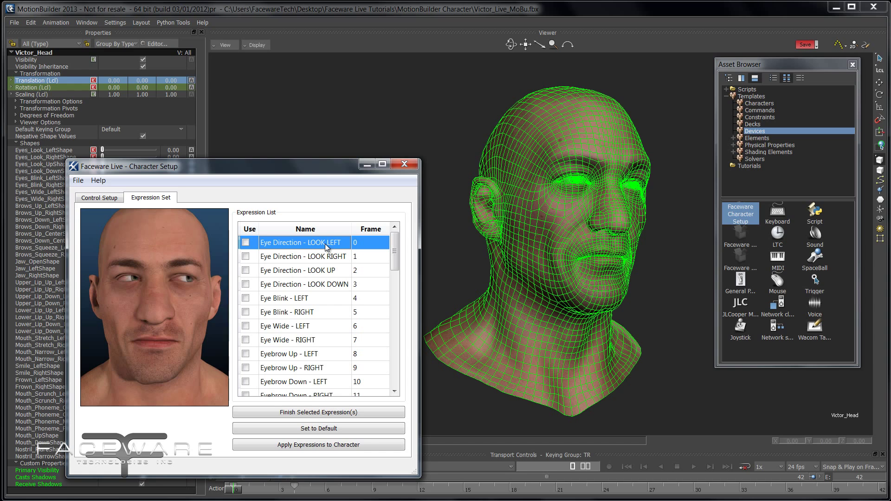
mouse_move(324, 244)
left_mouse_down()
mouse_move(322, 256)
mouse_move(324, 243)
left_mouse_up()
Step: Frame the face front-on in the viewer, reposition the Character Setup window and reselect the head mesh
left_click(483, 139)
left_click_drag(484, 140, 523, 193)
left_click_drag(426, 250, 511, 253, "ctrl")
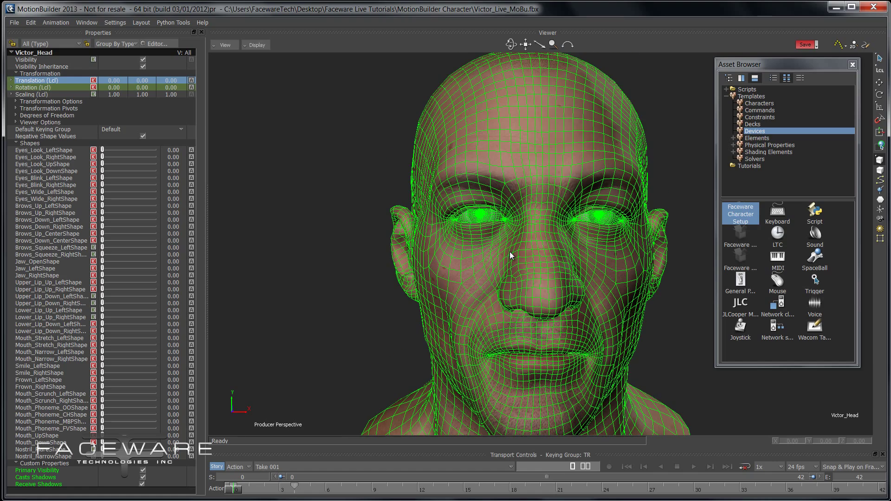
left_click(339, 274)
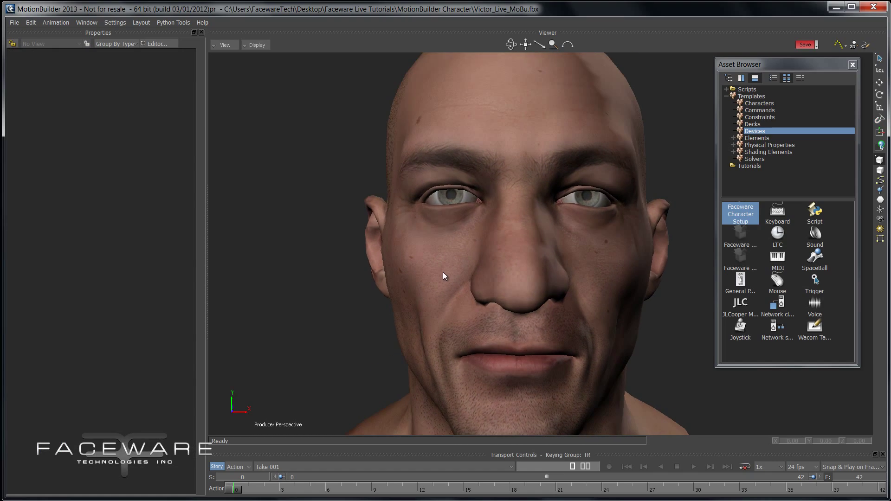
key("alt+Tab")
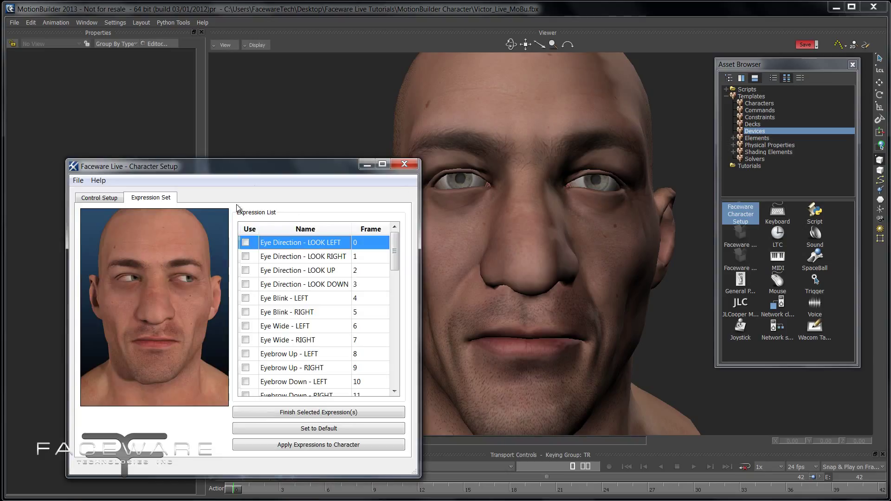
left_click_drag(298, 168, 283, 108)
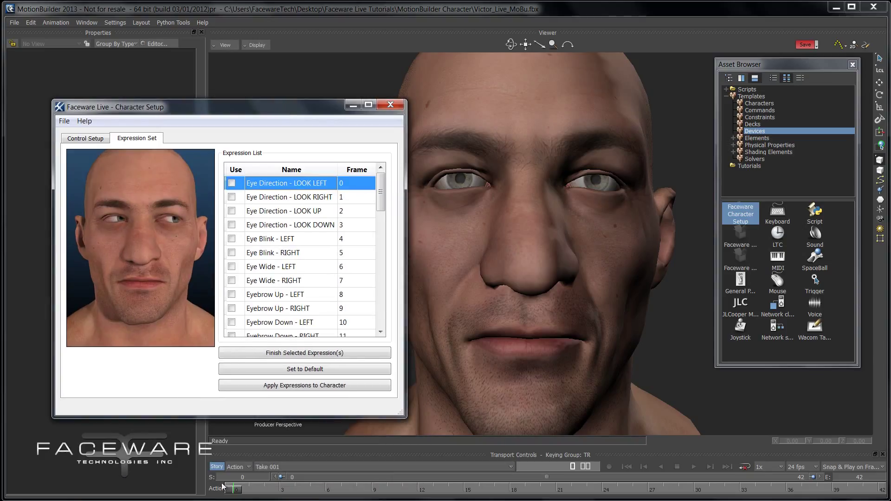
left_click(279, 85)
left_click(468, 114)
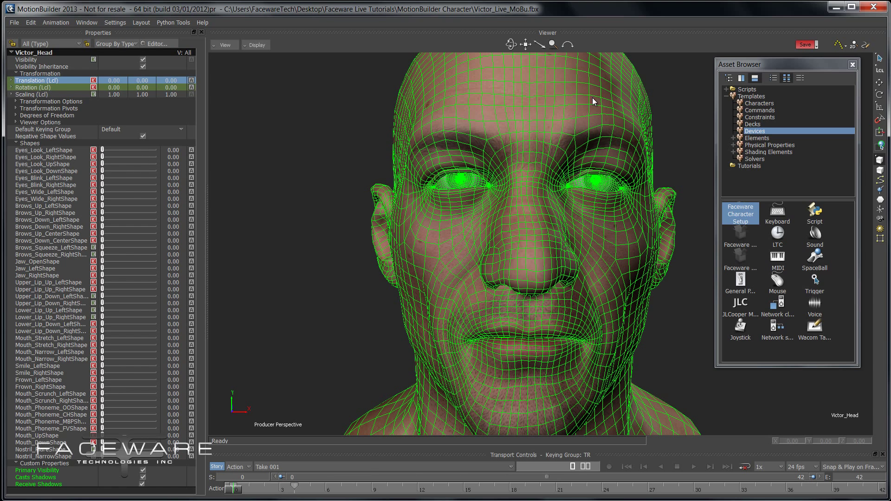
Step: Set Eyes_Look_LeftShape to 100 and mark the Eye Direction - LOOK LEFT expression as finished
left_click_drag(103, 150, 192, 151)
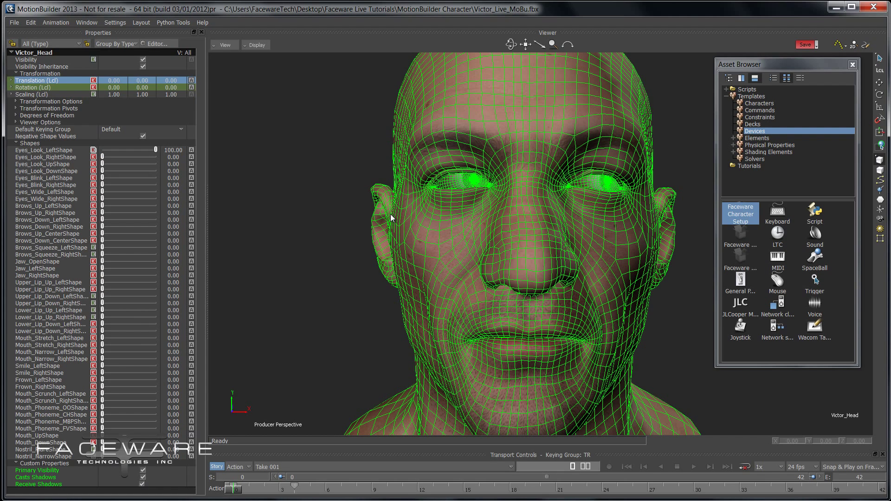
left_click(71, 151)
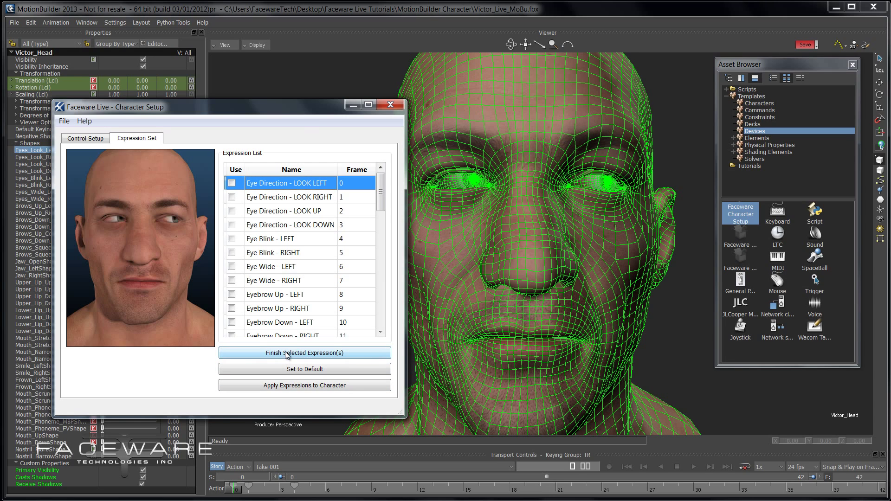
left_click(286, 354)
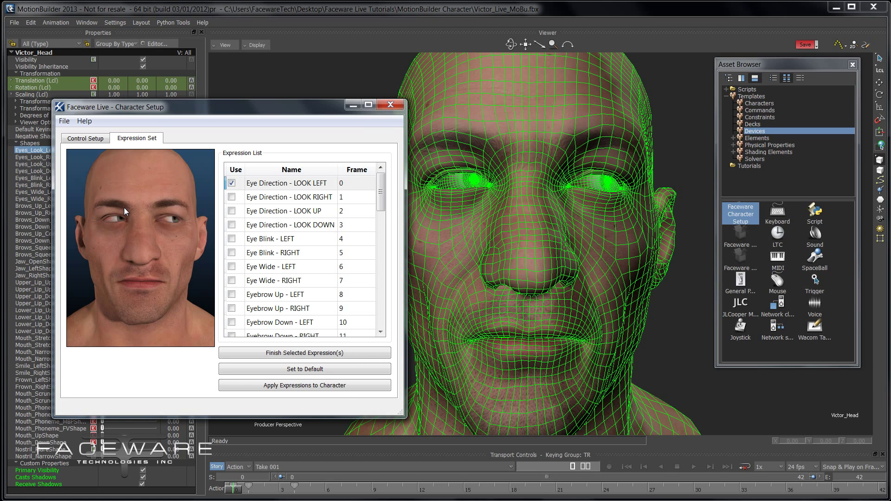
Step: Go through the Eye Direction expressions from LOOK RIGHT to LOOK DOWN
left_click(299, 198)
key("Down")
key("Down")
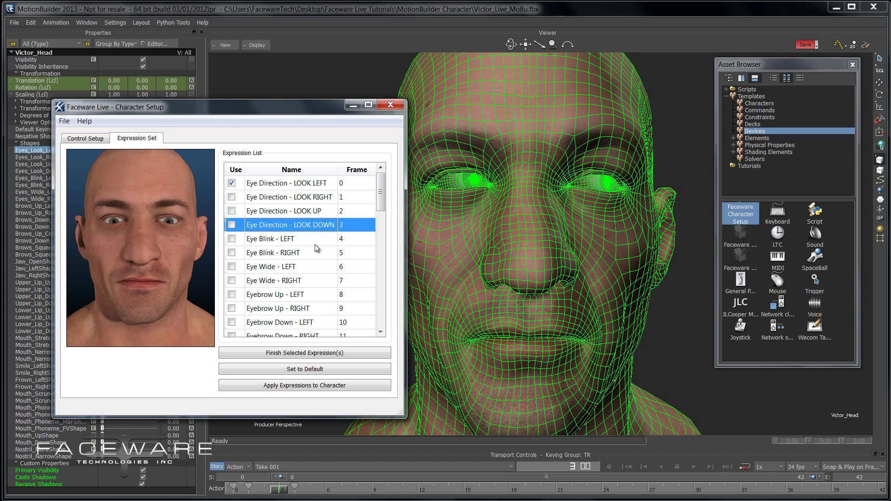
Step: Go through the expressions between Eye Direction - LOOK RIGHT and Eye Blink - RIGHT, and reposition the Character Setup window
key("Down")
left_click(312, 255)
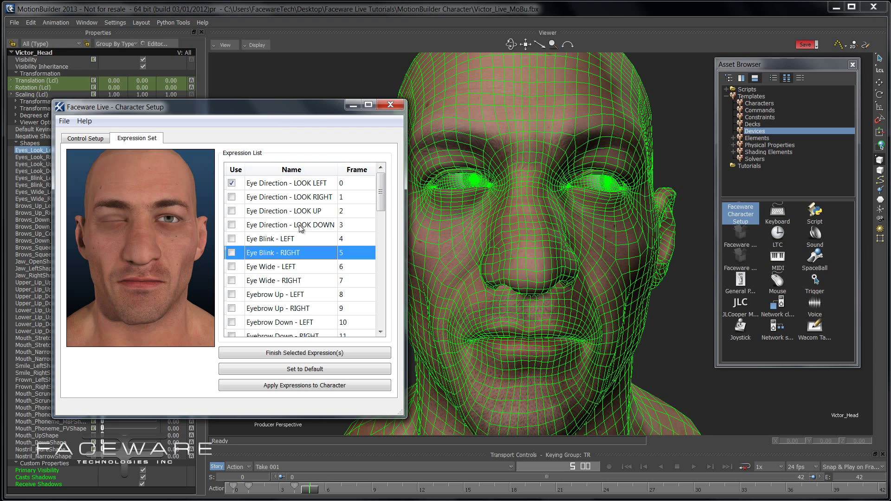
left_click(299, 197)
key("Down")
key("Down")
key("Down")
key("Down")
left_click_drag(279, 107, 281, 107)
left_click_drag(436, 88, 449, 78)
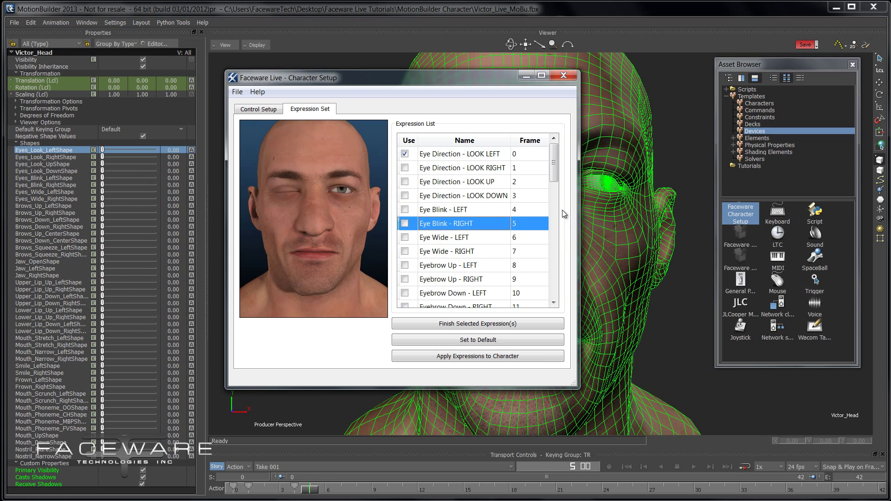
Step: Examine the reference poses from Head Rotation - LEFT to Head Tilt - RIGHT, returning to Head Rotation - LEFT
left_click_drag(554, 178, 563, 301)
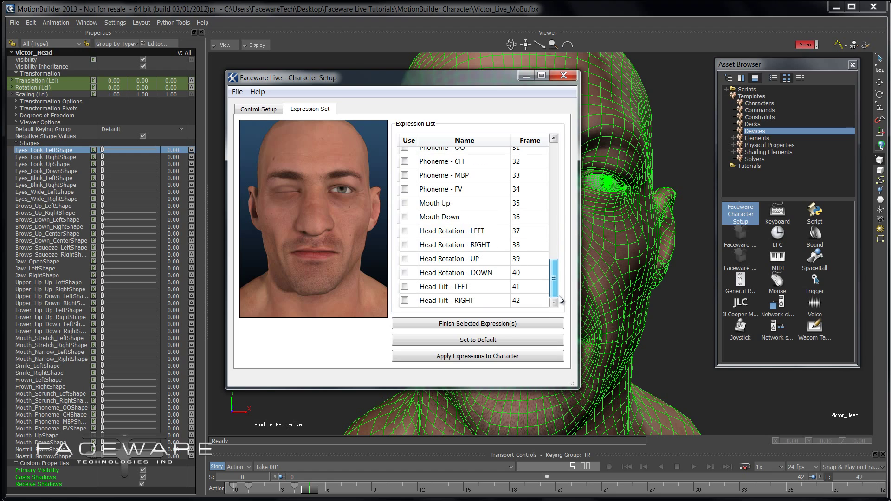
left_click(460, 231)
left_click(459, 244)
left_click(458, 259)
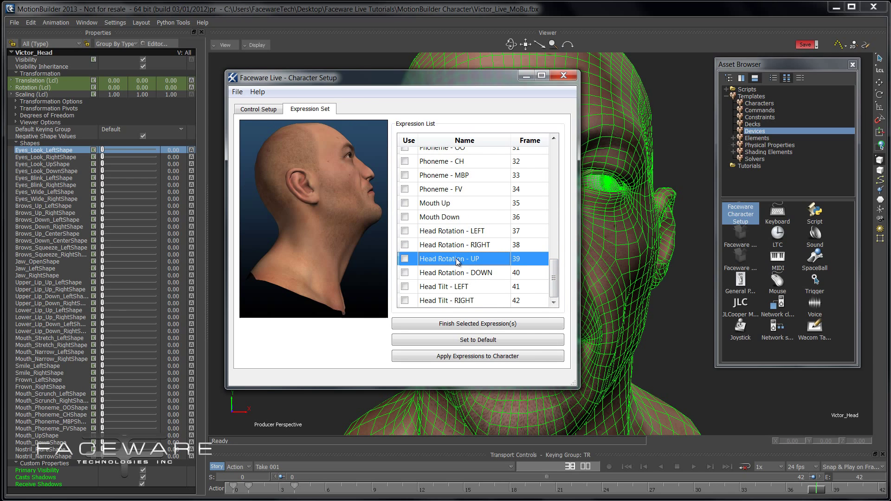
left_click(460, 272)
left_click(460, 286)
left_click(458, 301)
left_click(456, 287)
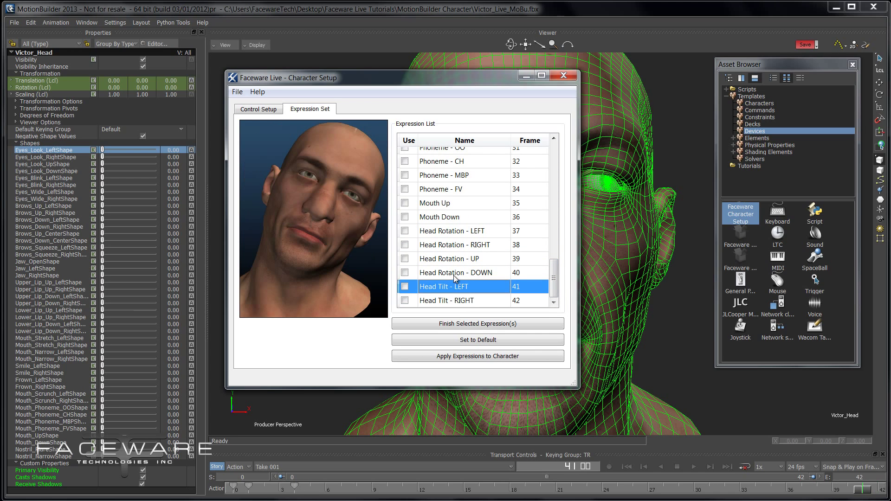
left_click(458, 273)
left_click(458, 258)
left_click(460, 246)
left_click(459, 233)
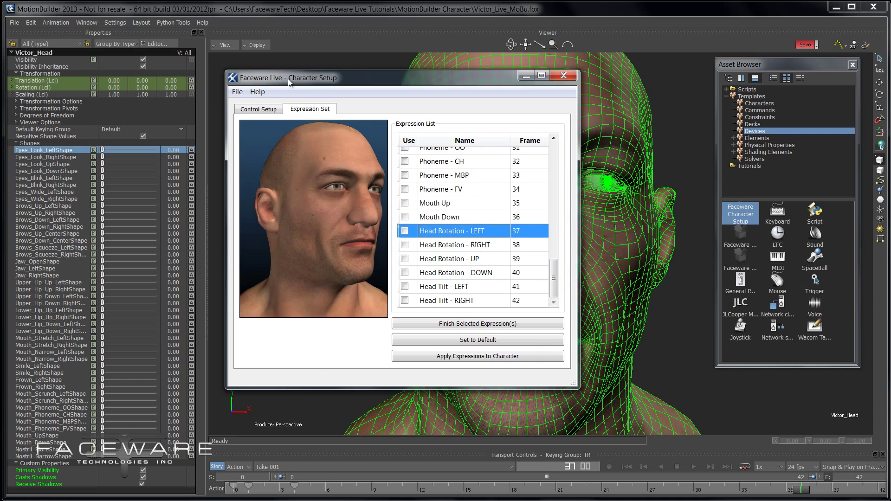
Step: Move the Character Setup window aside and select the Victor_Head_Jnt joint under Victor_Root in a Scene Browser
left_click_drag(290, 79, 452, 78)
left_click(86, 22)
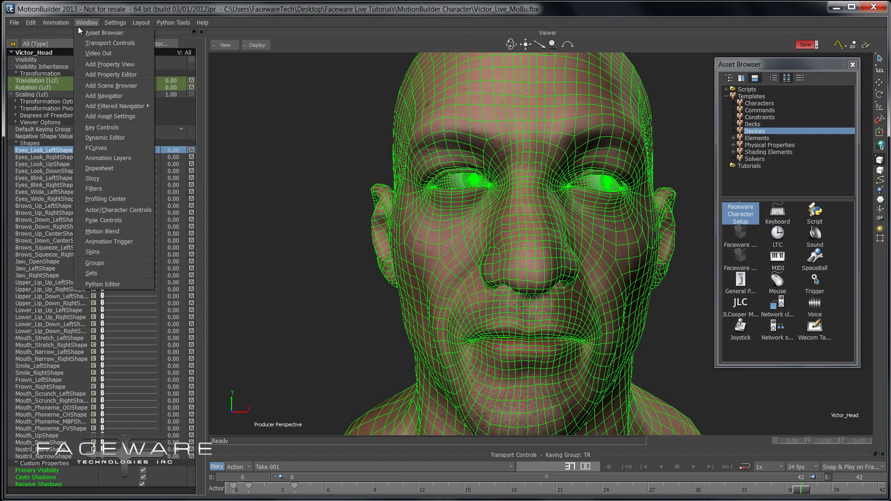
left_click(111, 87)
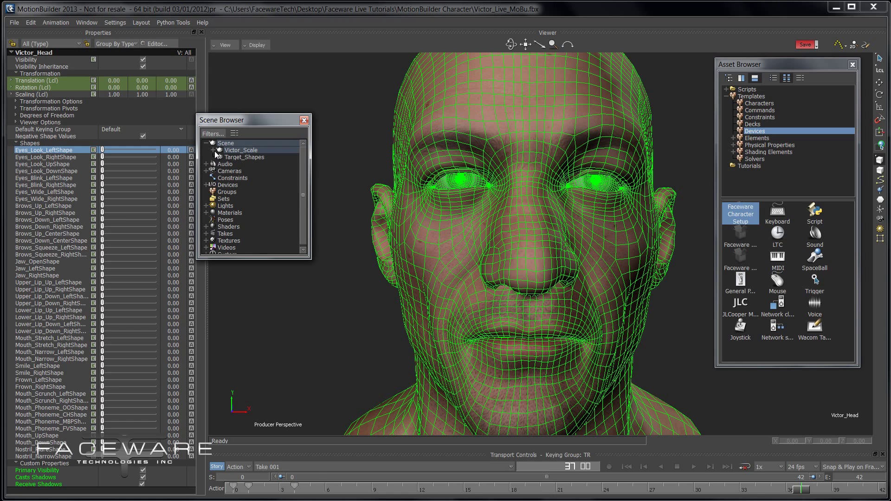
left_click(214, 151)
left_click(220, 165)
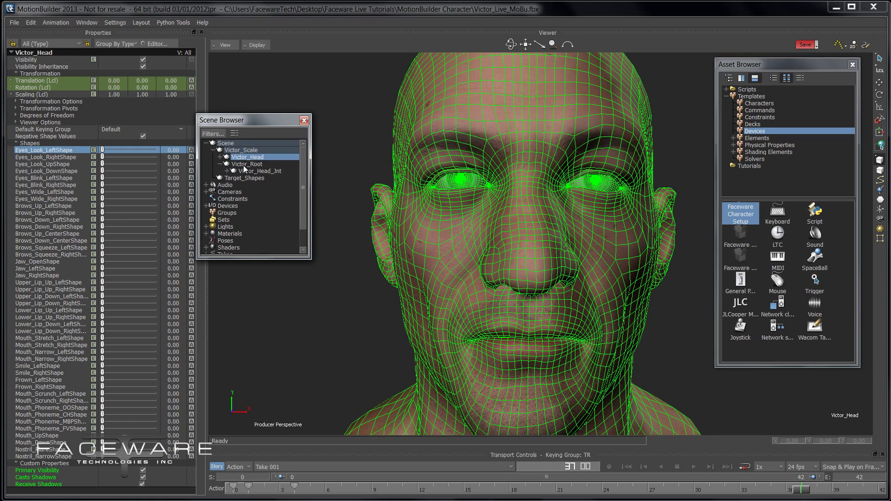
left_click(243, 165)
left_click(253, 178)
left_click(275, 172)
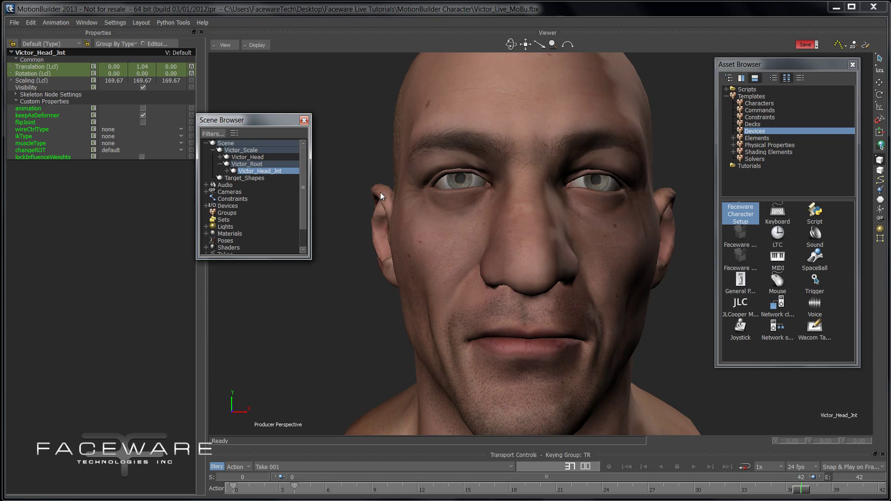
Step: Try turning the head joint sideways with the rotation manipulator, undo it and turn it the opposite way
key("r")
left_click_drag(547, 374, 574, 376)
key("ctrl+z")
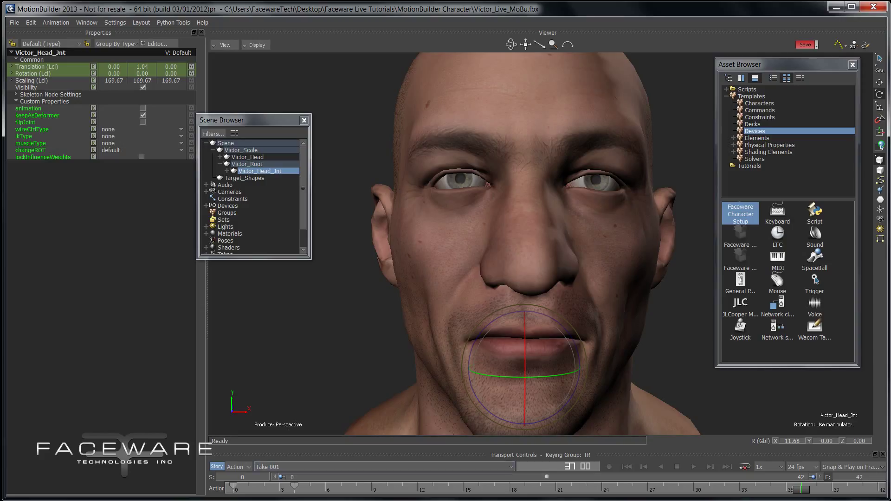
left_click_drag(538, 379, 522, 380)
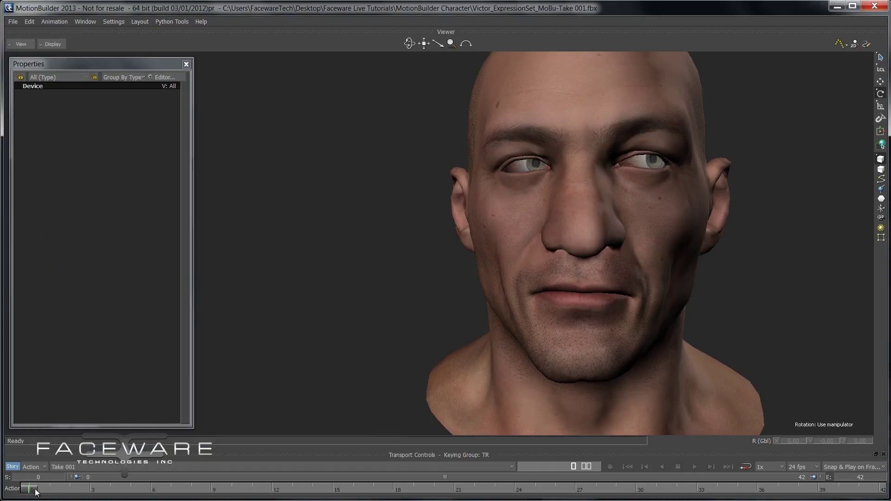
Step: Scrub the posed take from frame 0 to 42, and review the expressions from LOOK LEFT to Eye Wide - LEFT
left_click_drag(37, 492, 879, 489)
key("Home")
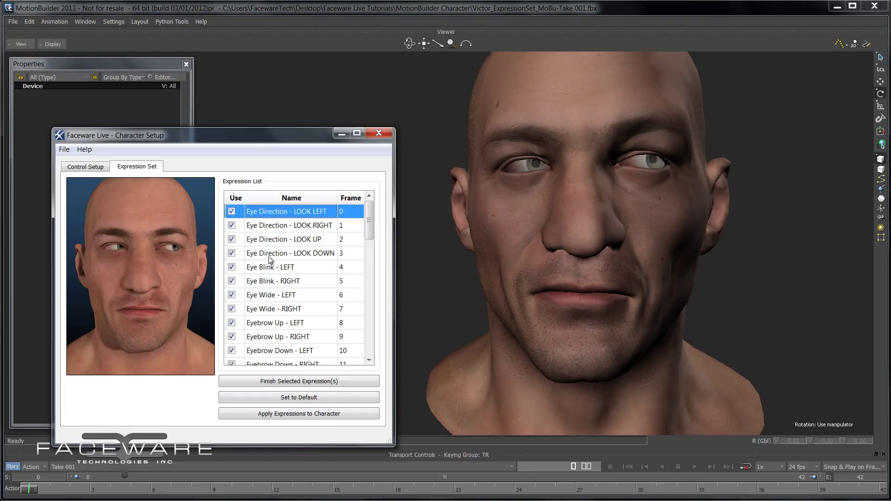
key("Down")
key("Down")
key("Down")
key("Down")
key("Down")
left_click(293, 267)
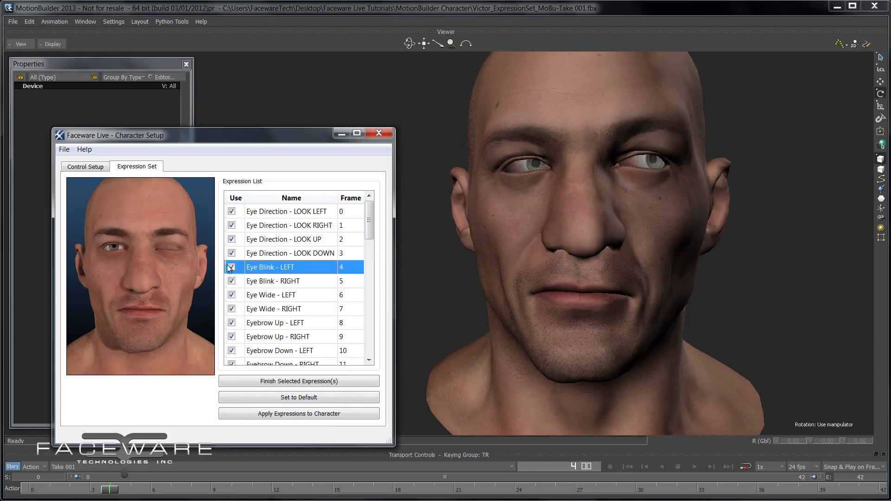
left_click(260, 281)
left_click(291, 295)
scroll(292, 295, "down", 1)
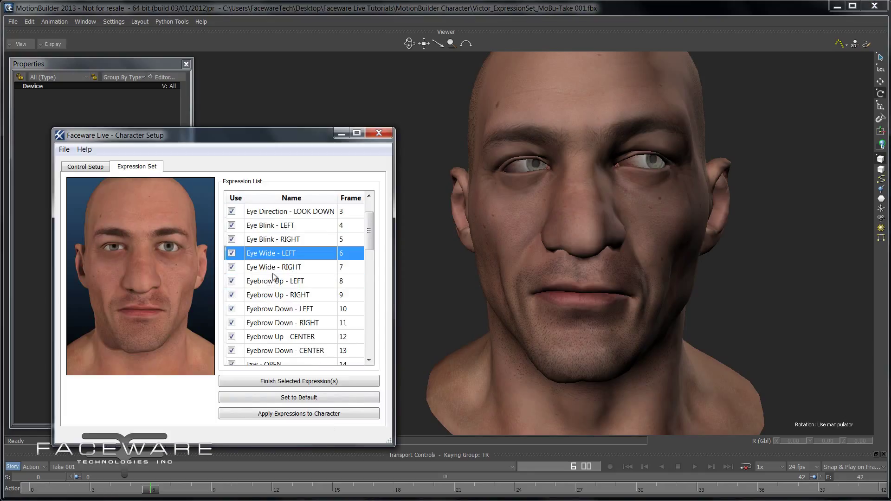
Step: Compare Eye Wide - LEFT with Eye Wide - RIGHT, and try excluding both from use before including them again
key("Down")
key("Up")
key("Down")
key("Up")
key("Down")
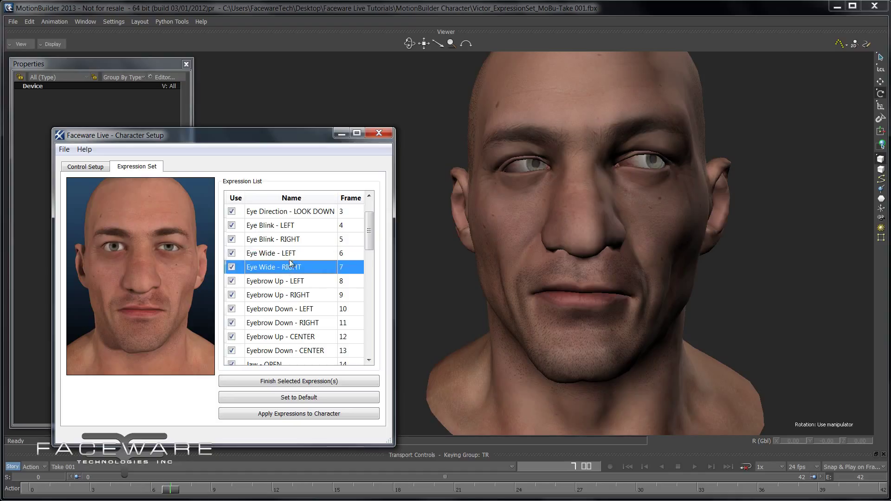
left_click(289, 254)
left_click(276, 270)
left_click(232, 253)
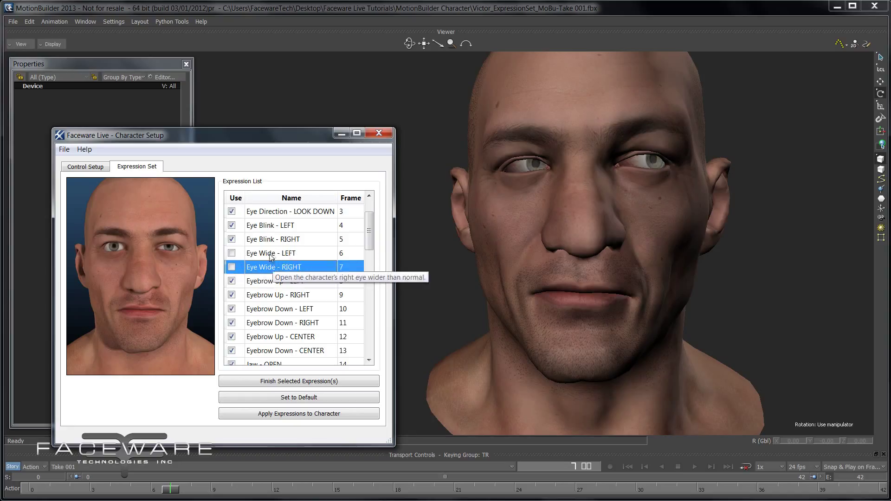
left_click(232, 254)
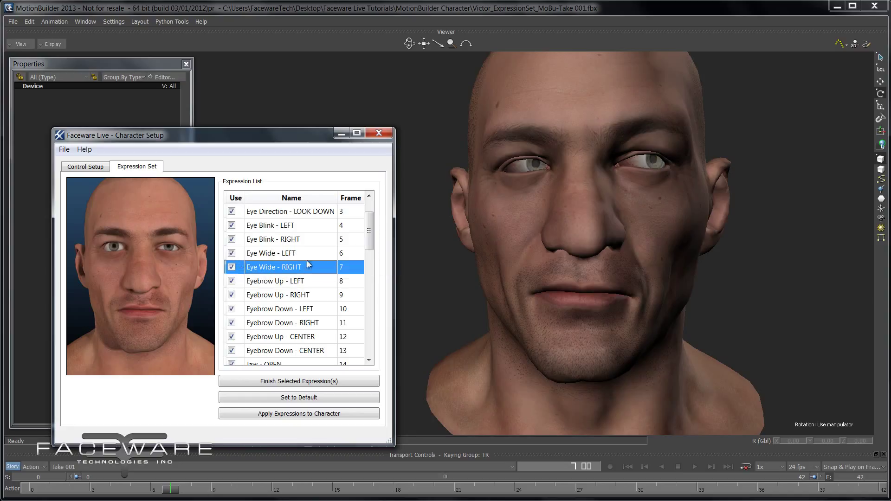
Step: Exclude the Eye Wide - LEFT and Eye Wide - RIGHT expressions from use
mouse_move(300, 263)
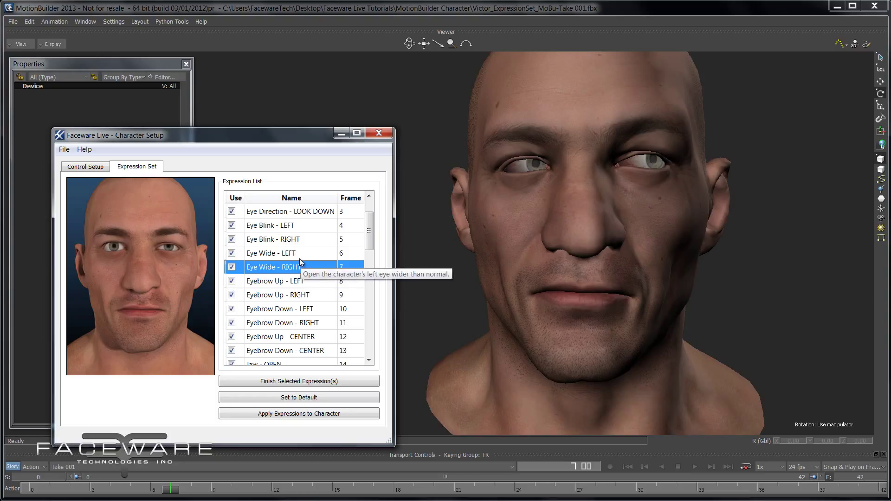
key("Up")
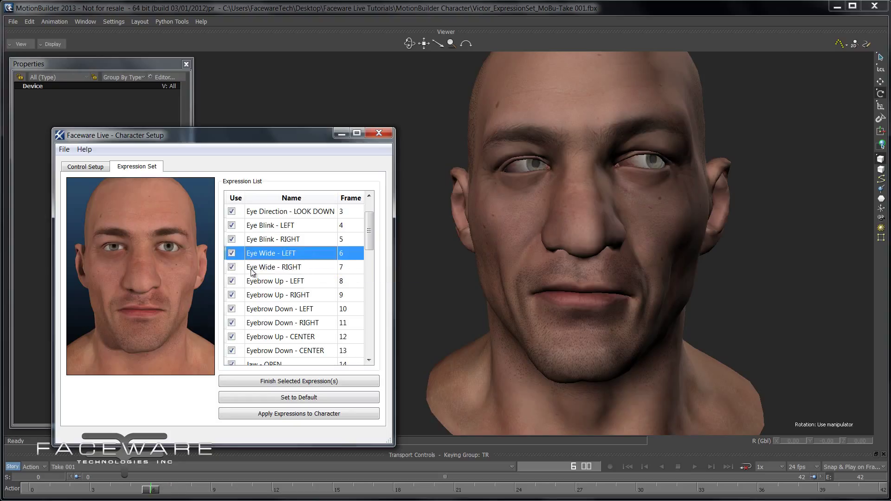
key("Down")
key("Up")
key("Down")
key("Up")
key("Down")
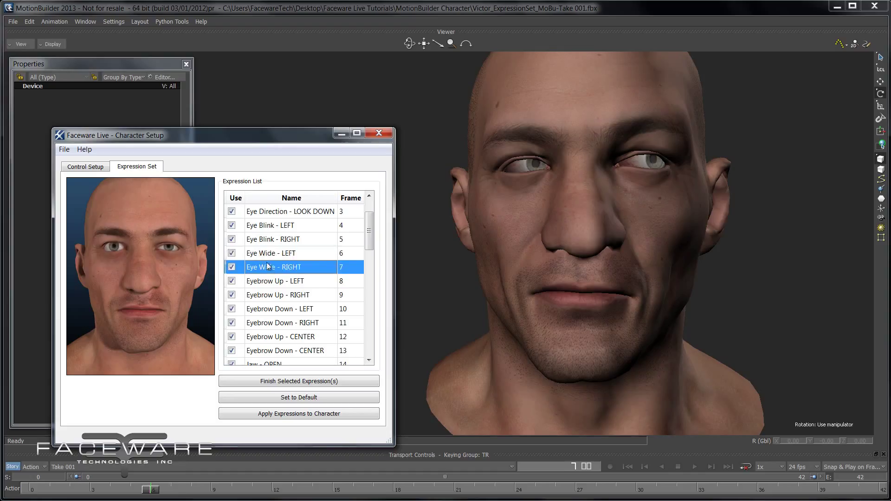
key("Up")
left_click(231, 253)
left_click(232, 267)
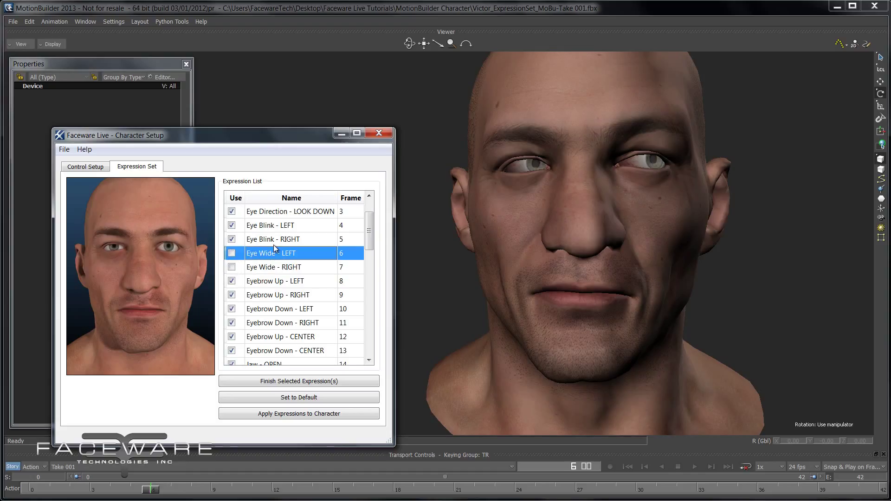
Step: Widen the expression list's Name column and the Character Setup window
left_click_drag(368, 248, 369, 224)
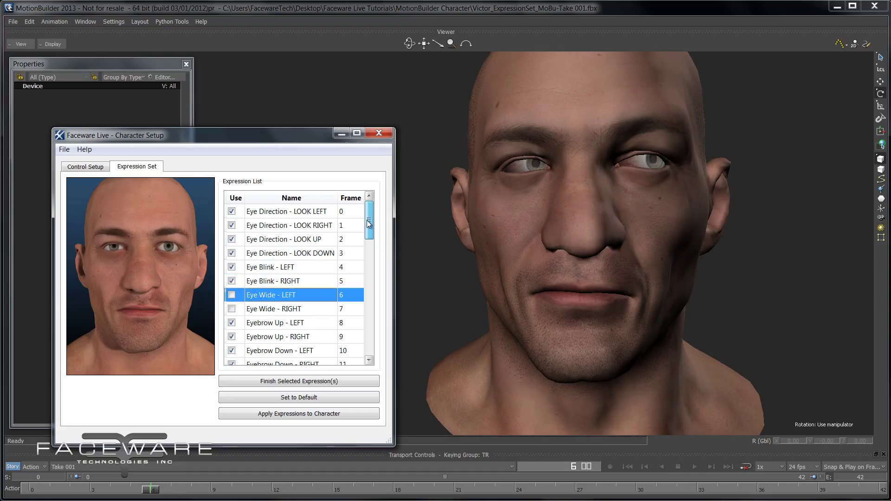
left_click_drag(338, 198, 343, 198)
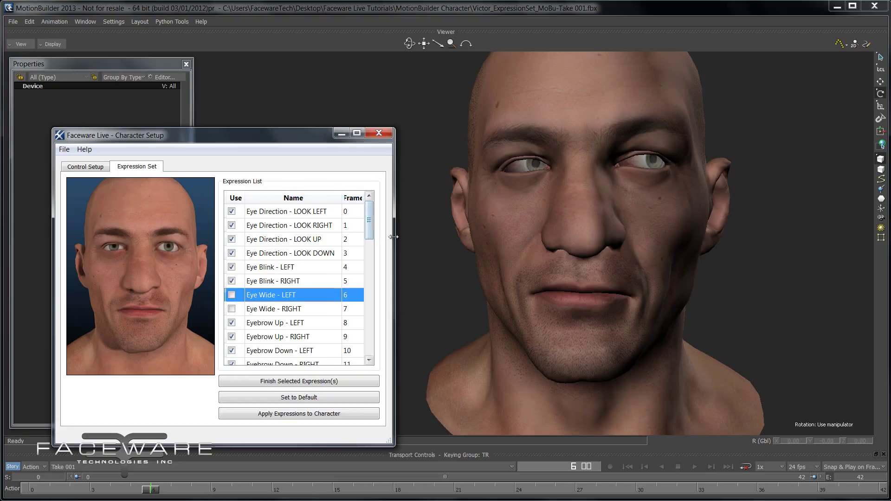
left_click_drag(397, 298, 421, 297)
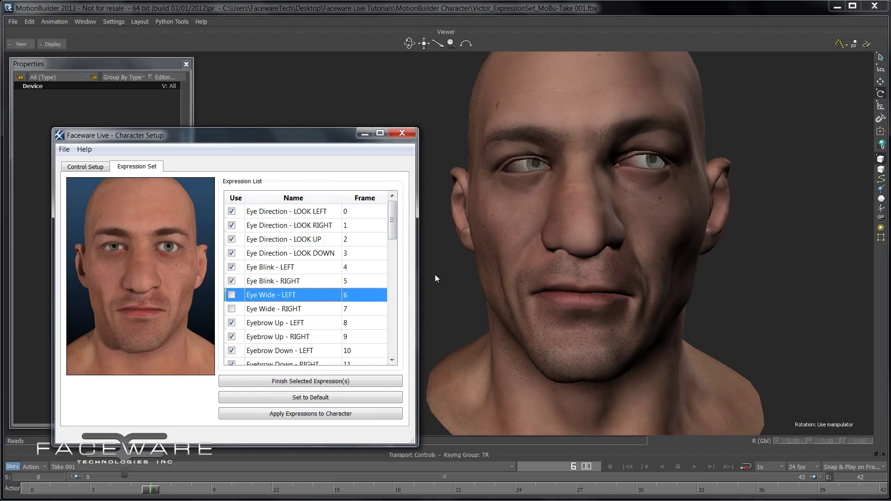
Step: Review the expressions from Eye Direction - LOOK LEFT to Eye Blink - LEFT and back up to LOOK RIGHT
left_click(307, 214)
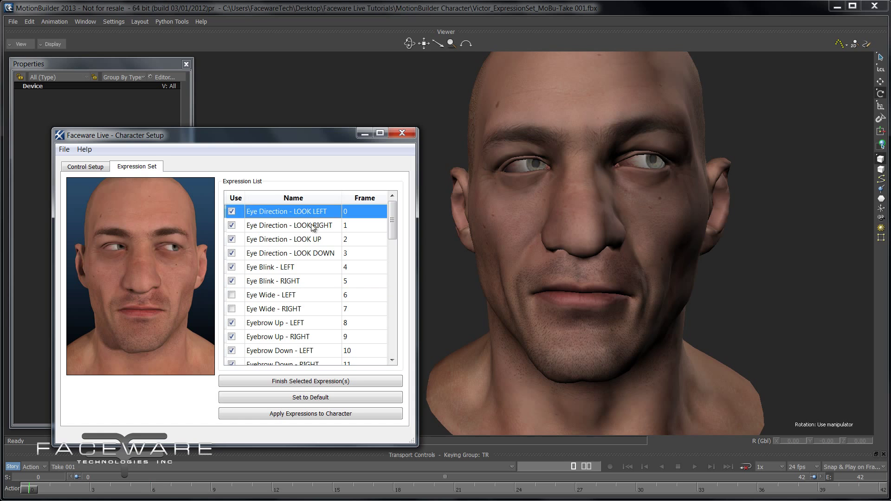
left_click(310, 226)
left_click(311, 240)
left_click(312, 253)
left_click(311, 267)
left_click(311, 239)
left_click(311, 225)
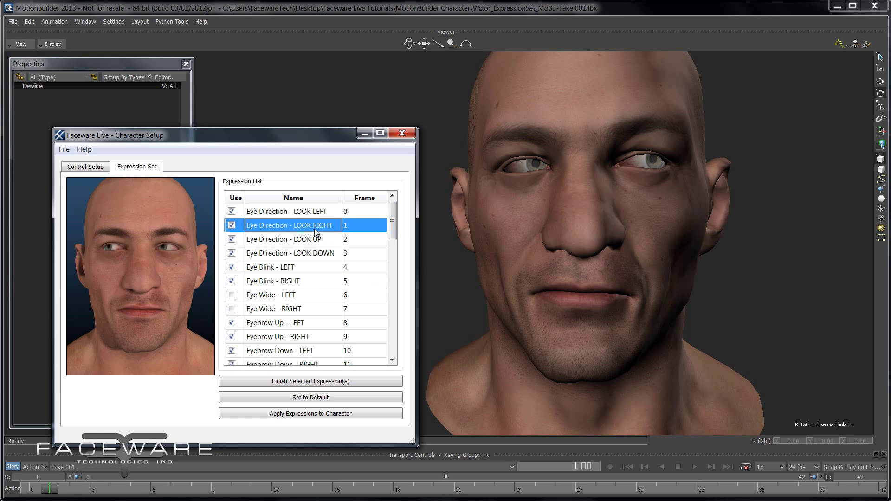
Step: Return to Eye Direction - LOOK LEFT and select the head mesh to examine its keyed shape properties
left_click(311, 211)
left_click(538, 211)
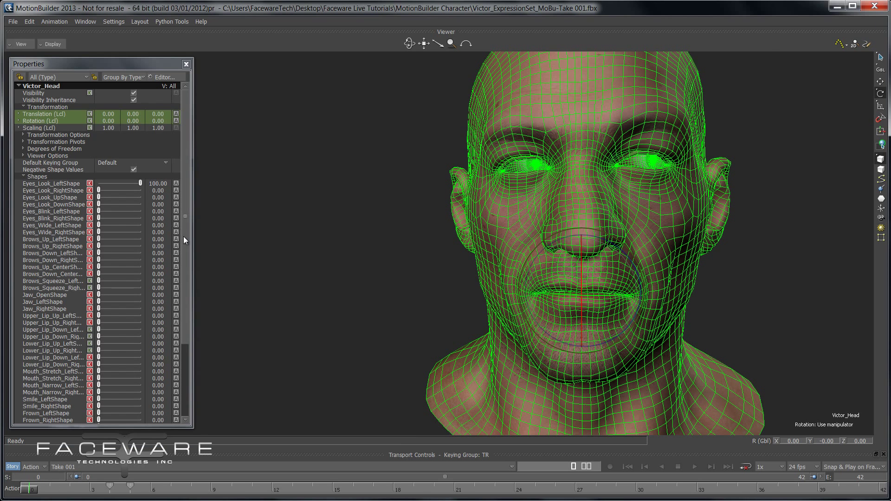
scroll(183, 240, "down", 4)
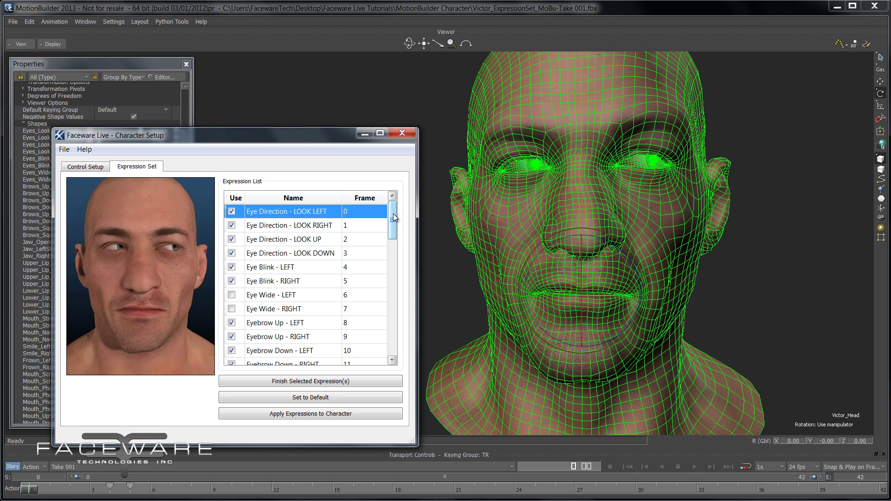
left_click(65, 149)
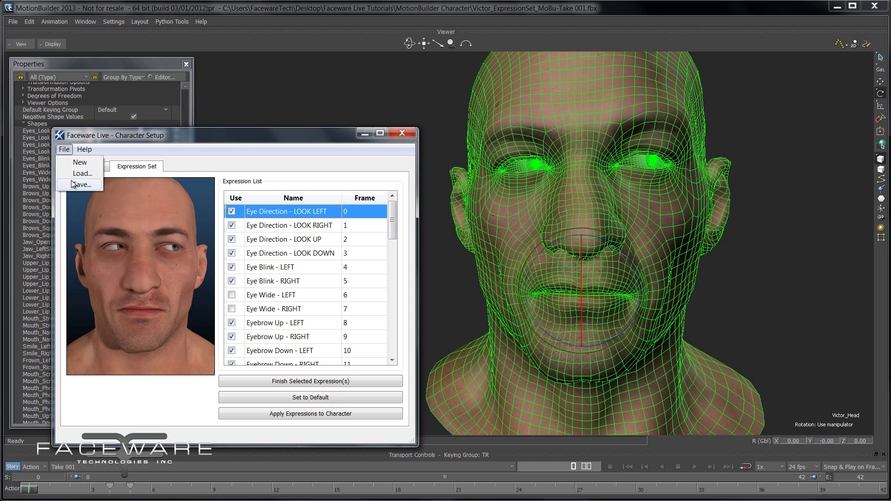
left_click(74, 185)
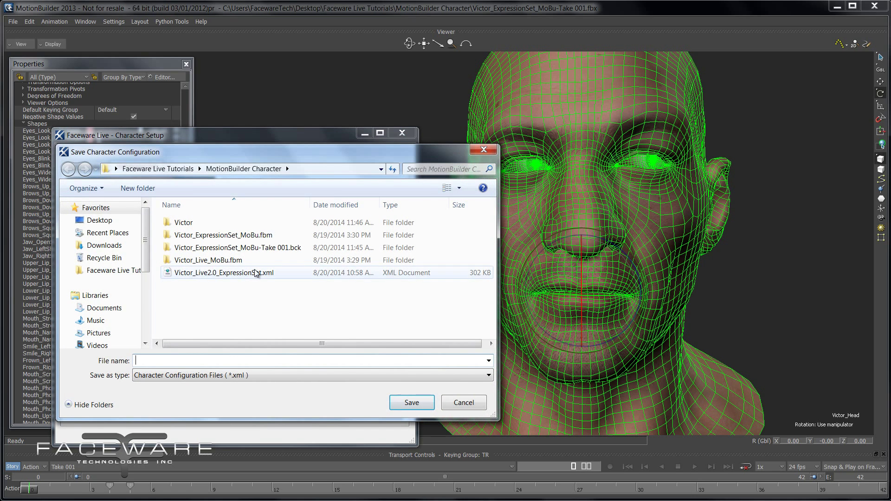
left_click(250, 277)
left_click(465, 402)
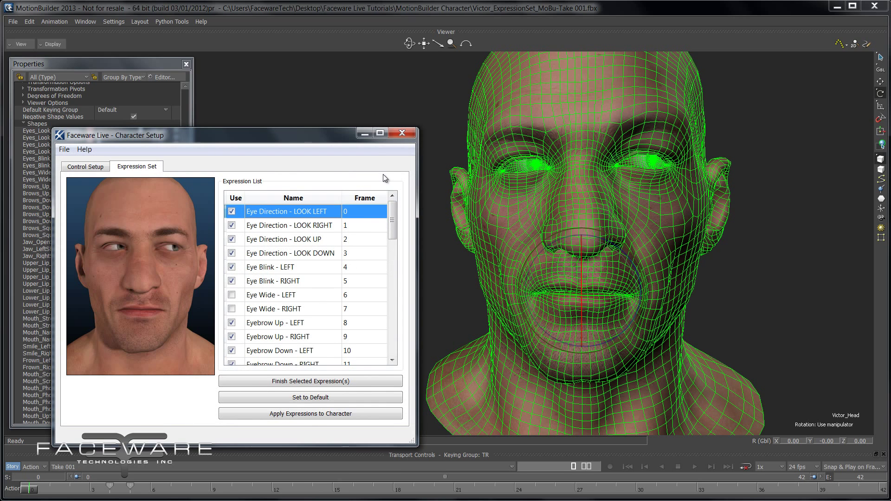
Step: Close the Character Setup window and load Victor_Live2.0_ExpressionSet.xml as the Faceware Live device's character file
left_click(402, 133)
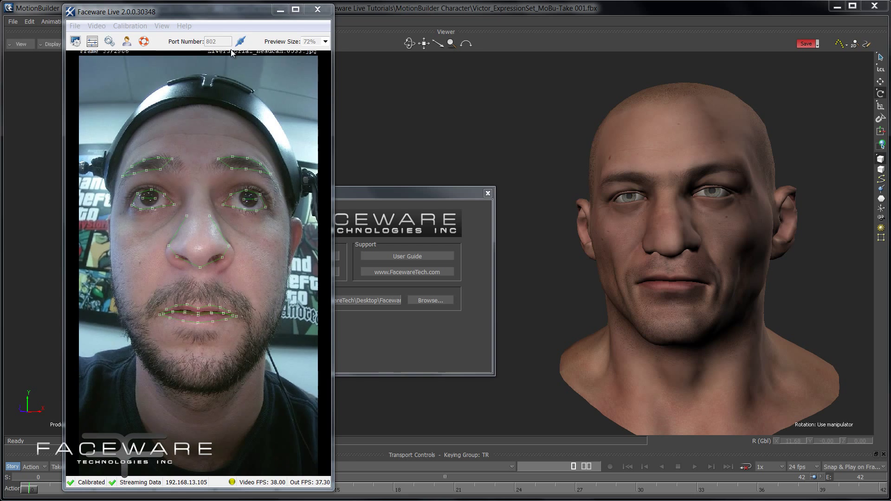
left_click(390, 190)
left_click_drag(375, 187, 368, 189)
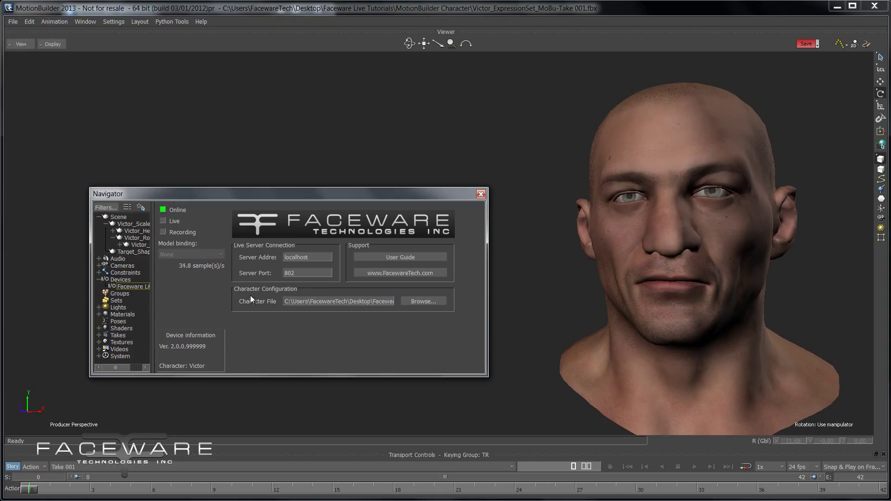
left_click(420, 301)
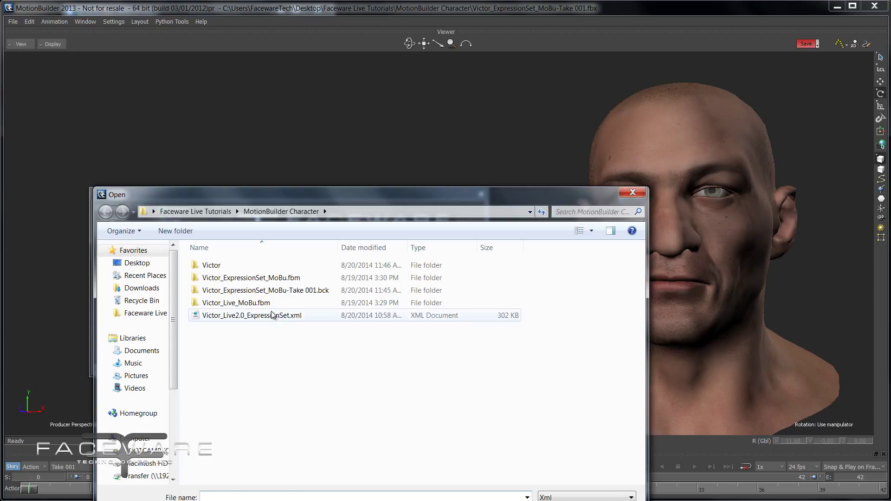
left_click(283, 317)
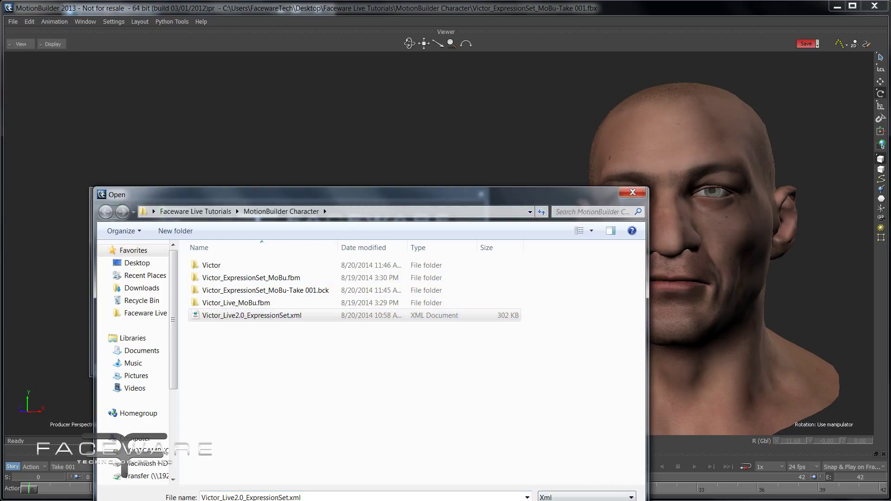
double_click(348, 315)
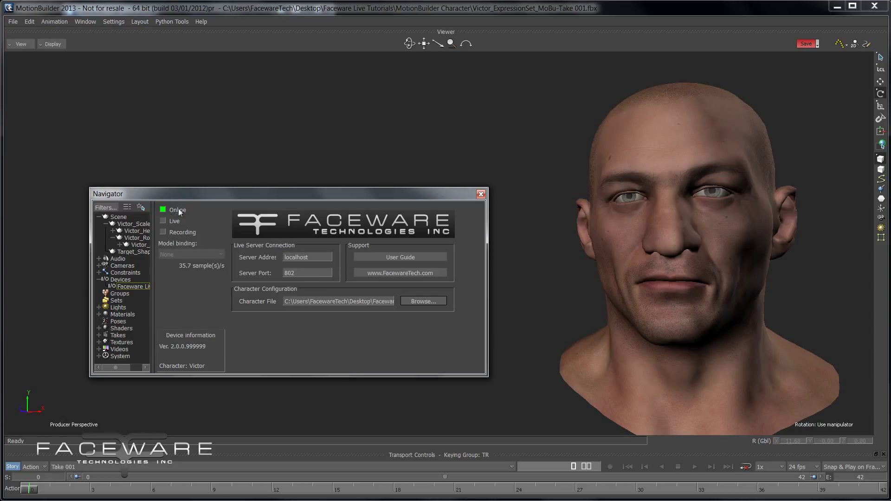
Step: Enable Live on the Faceware device, then check the tracked video in Faceware Live and return to MotionBuilder
left_click_drag(153, 193, 115, 178)
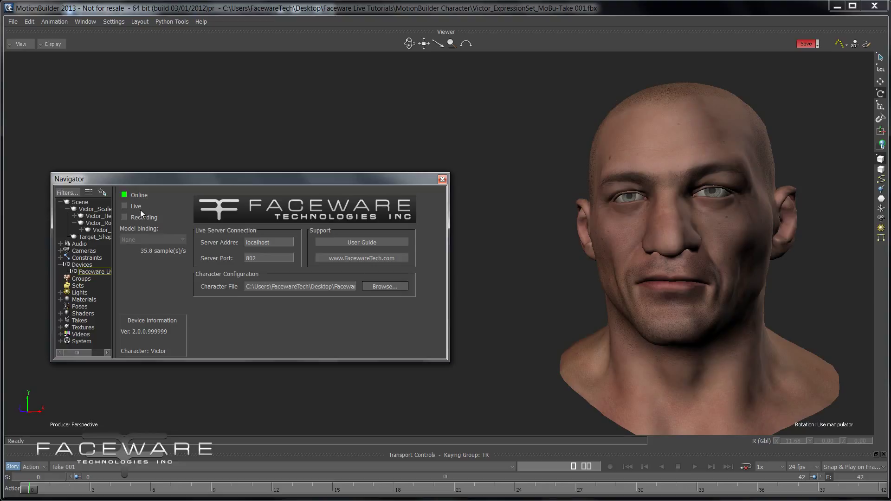
left_click(142, 208)
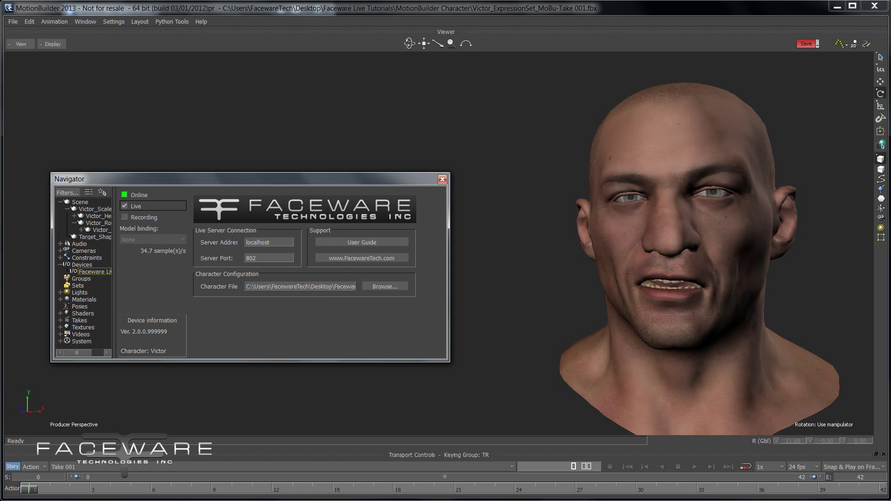
key("alt+Tab")
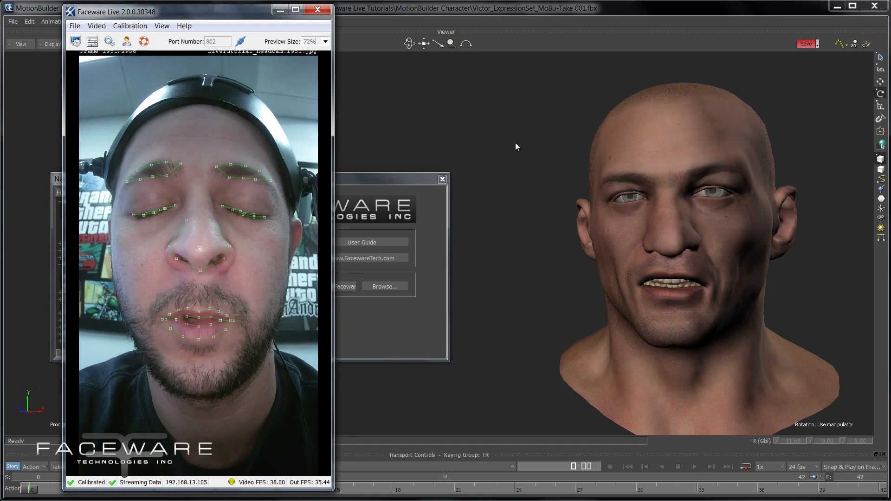
key("alt+Tab")
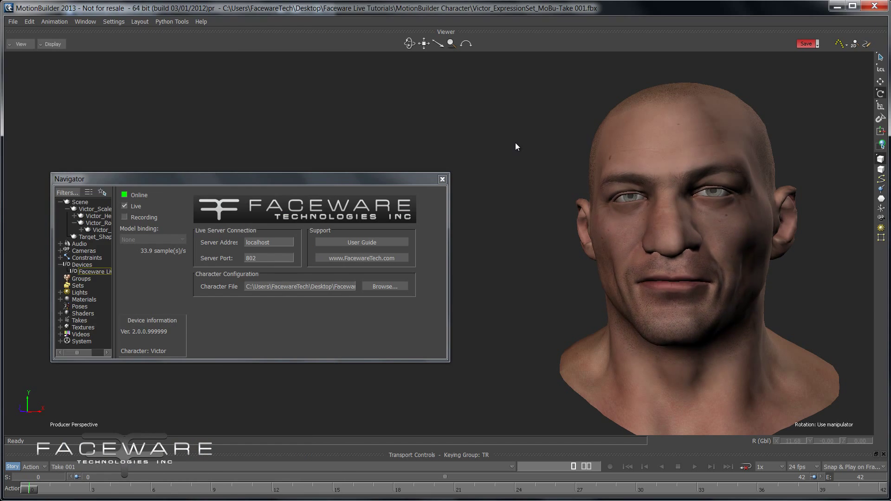